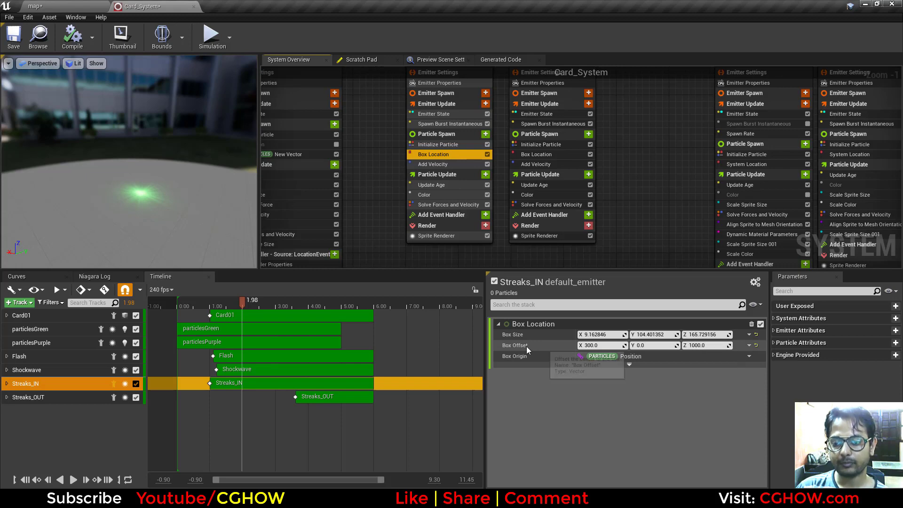
- Review the Streaks_IN emitter's Add Velocity settings and simulate the map to see how the streaks move
click(59, 6)
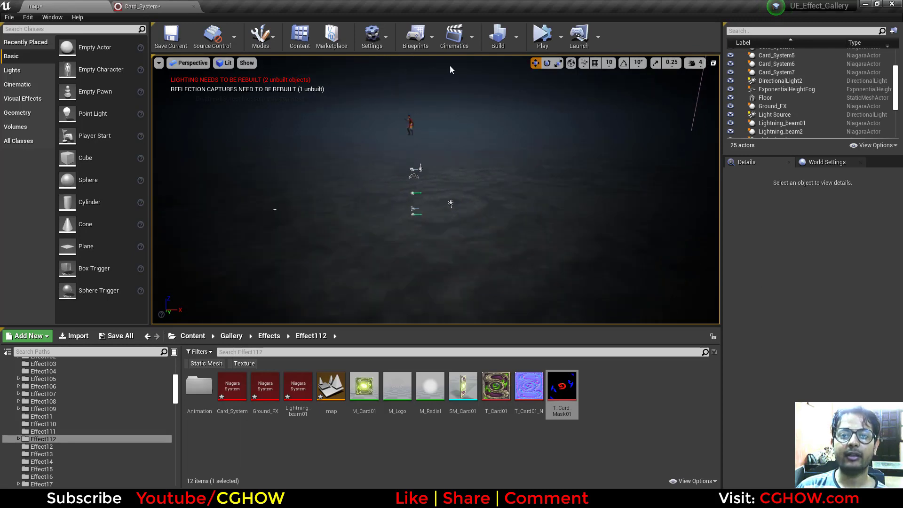
click(159, 5)
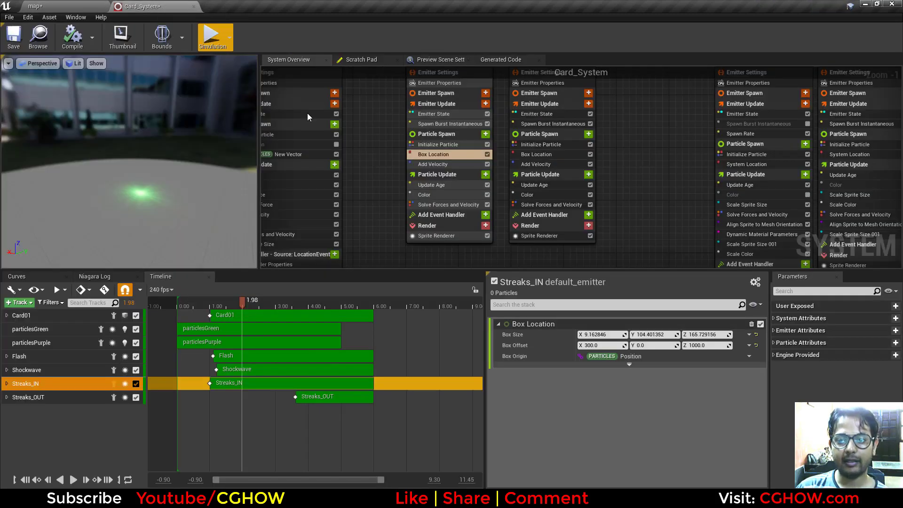
click(440, 164)
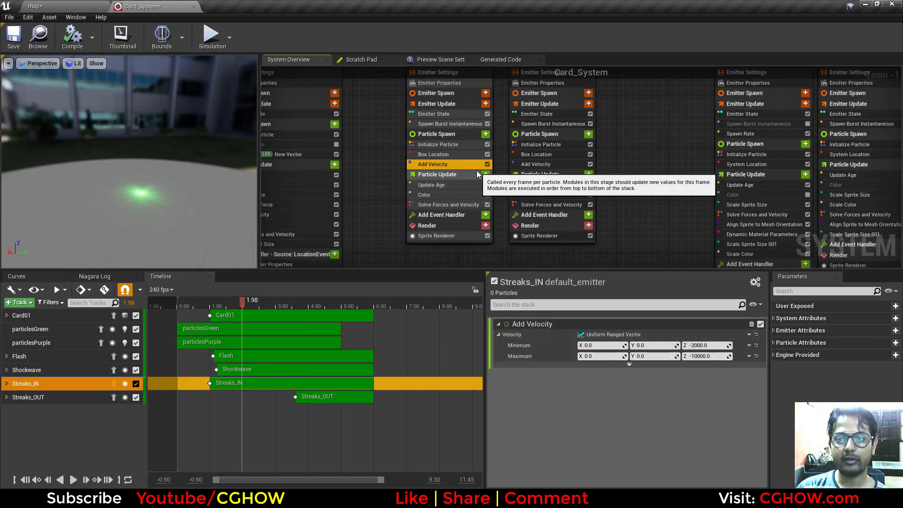
click(56, 6)
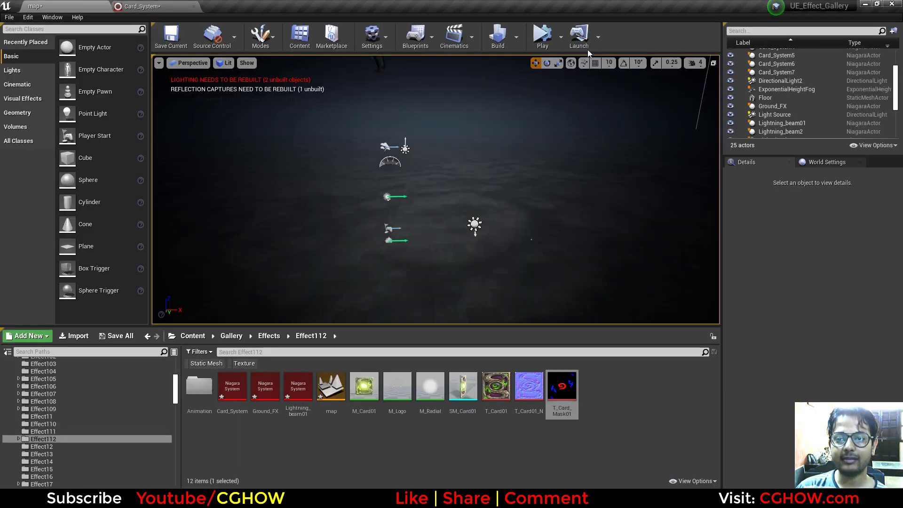
click(539, 34)
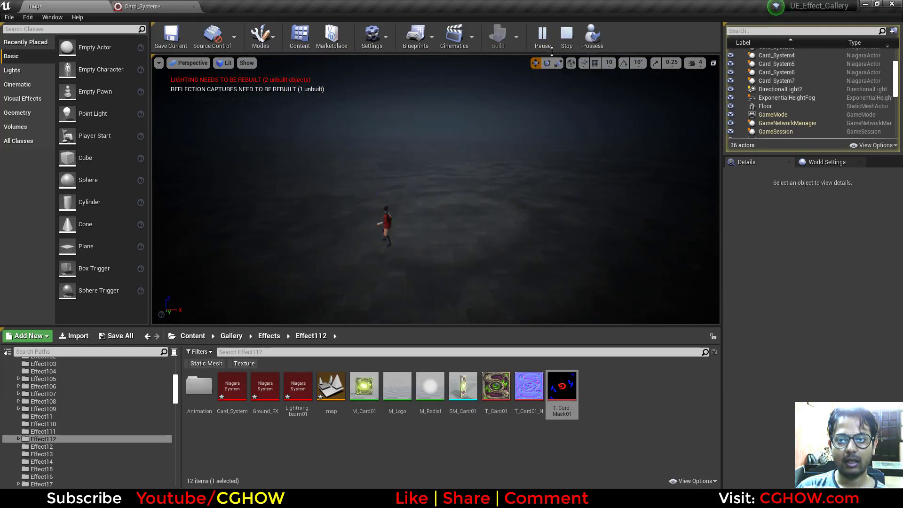
- Review the Streaks_IN Sprite Renderer, Emitter State and Initialize Particle settings, down to the sprite size range
click(200, 5)
click(437, 227)
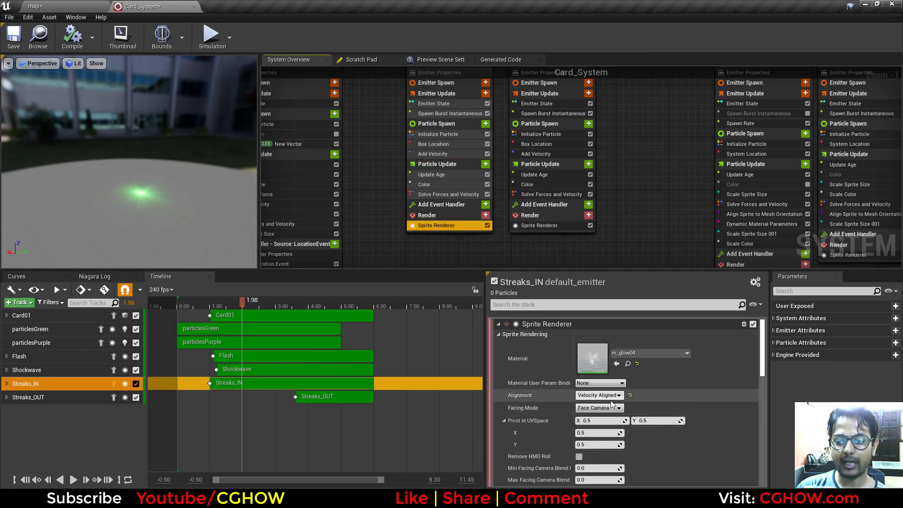
right_drag(387, 143, 385, 194)
click(429, 157)
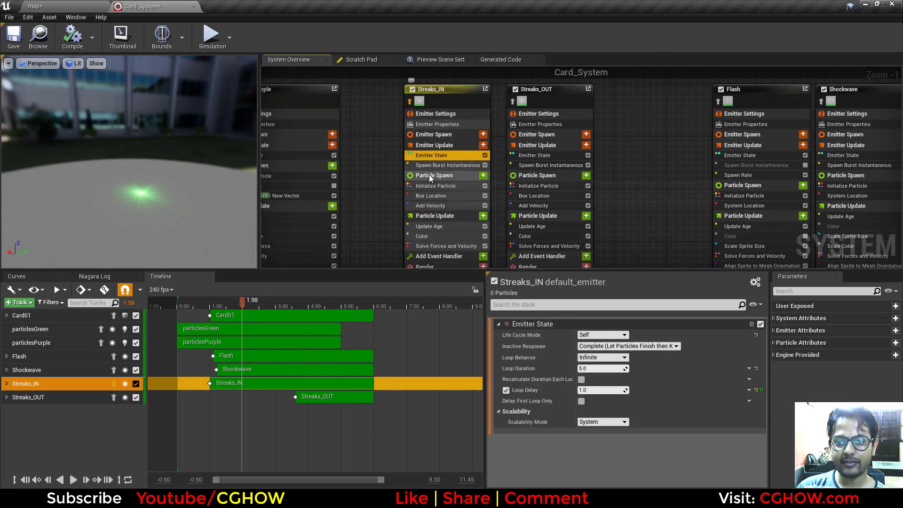
click(444, 186)
scroll(629, 421, down, 4)
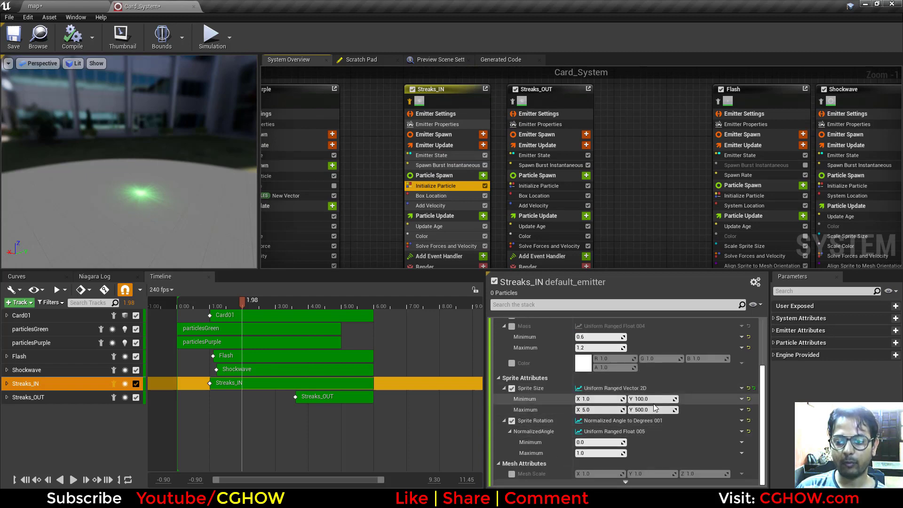
- Simulate the map again to preview the Streaks_IN effect and stop the simulation
click(81, 4)
click(542, 37)
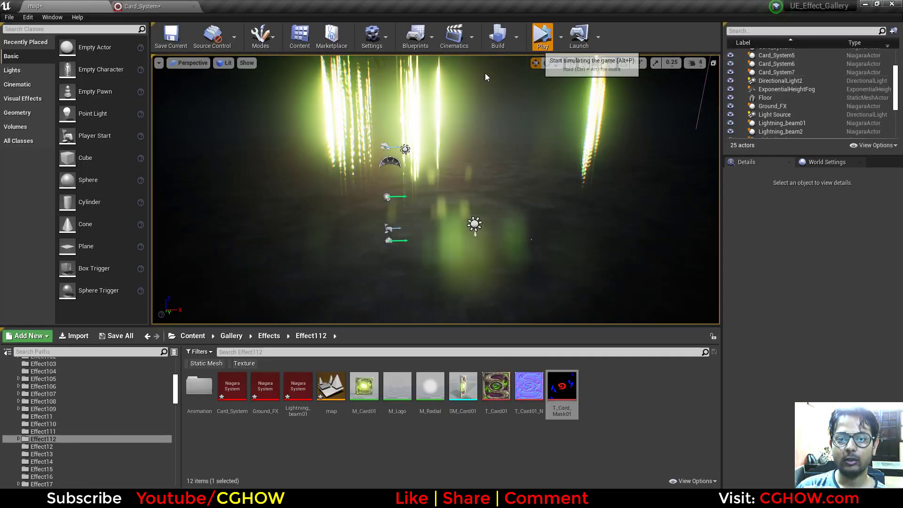
click(567, 36)
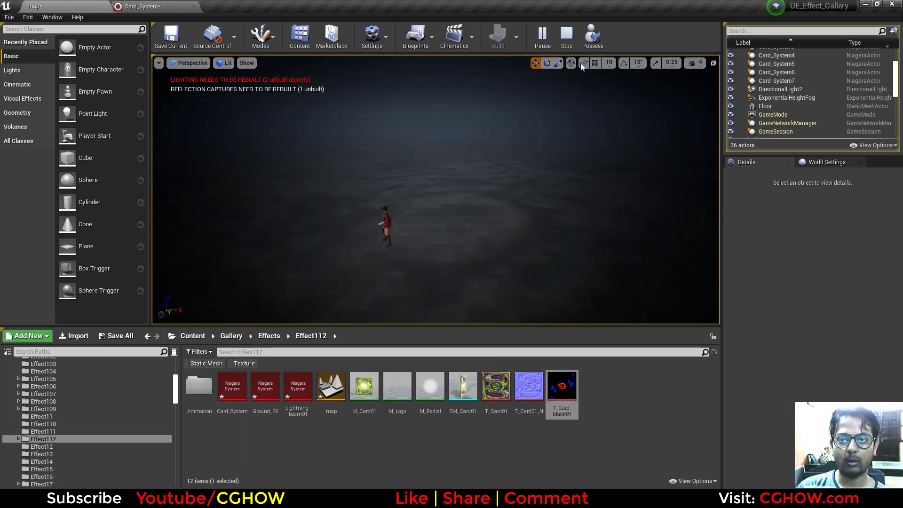
- Isolate the Streaks_OUT emitter in Card_System and review its Box Location settings
click(155, 6)
click(52, 398)
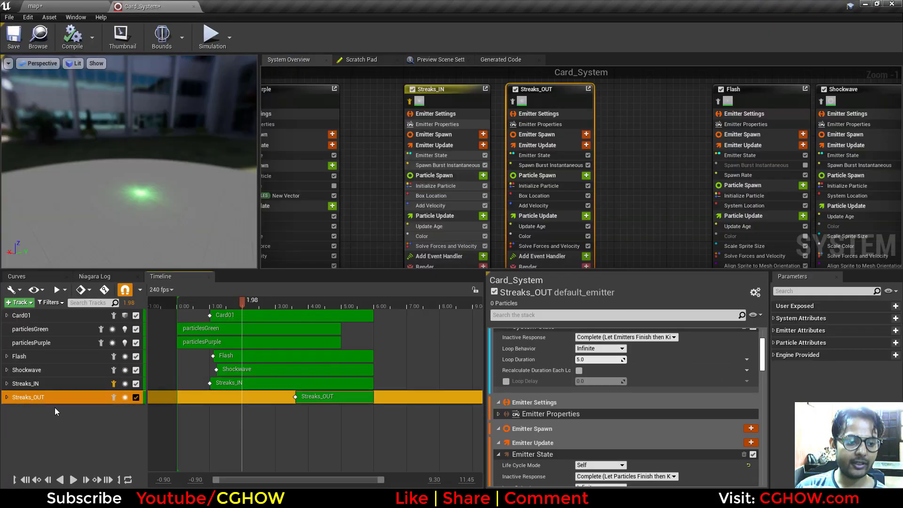
click(113, 397)
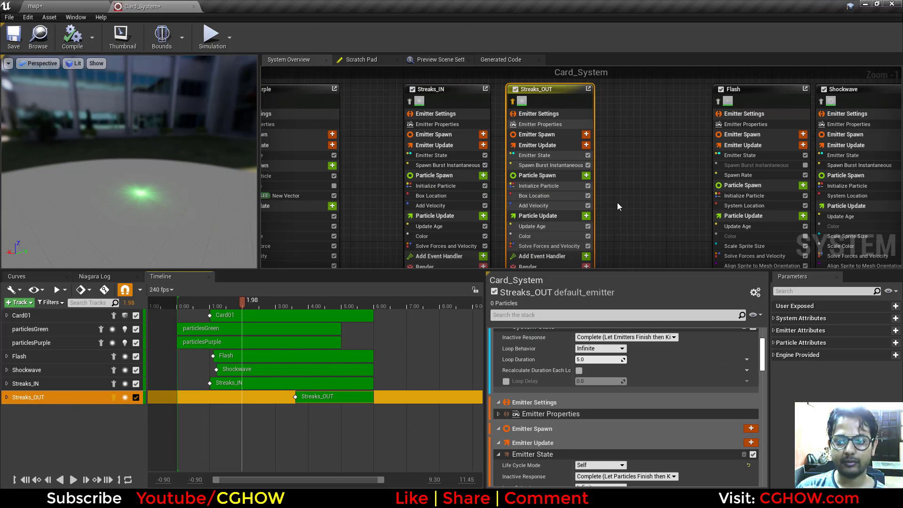
right_drag(618, 206, 525, 138)
click(453, 141)
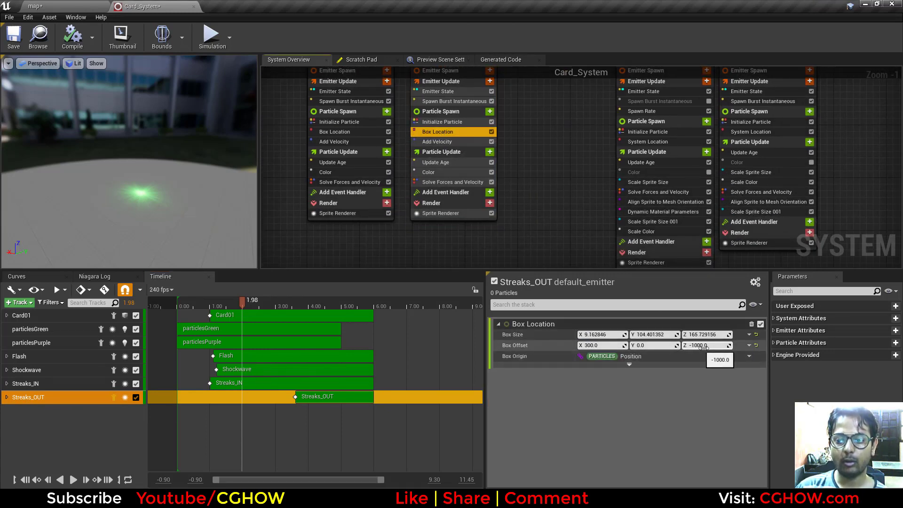
- Review the Streaks_OUT Add Velocity range, comparing it with the effect's placement in the map
click(34, 3)
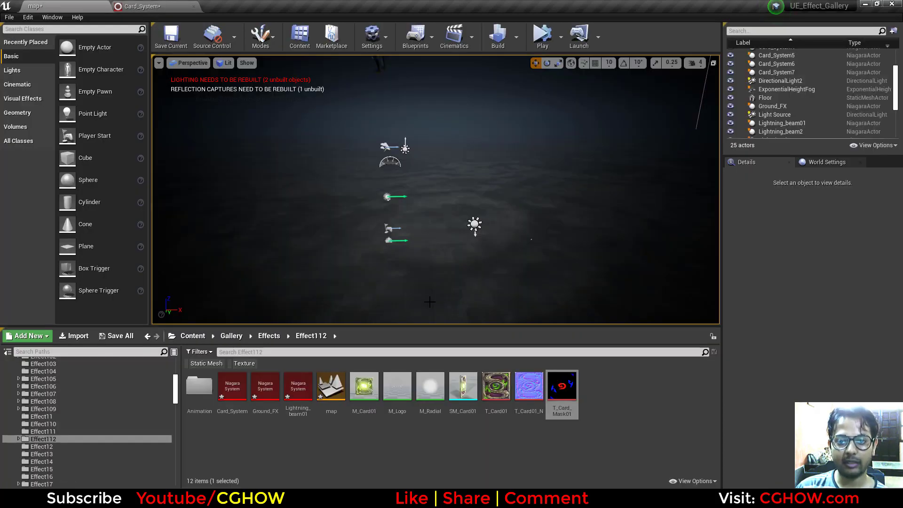
click(168, 2)
click(464, 142)
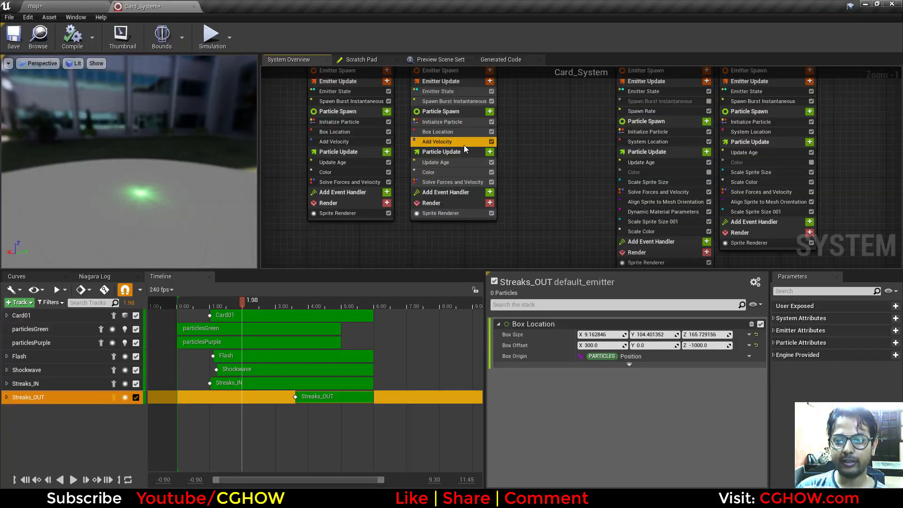
click(79, 4)
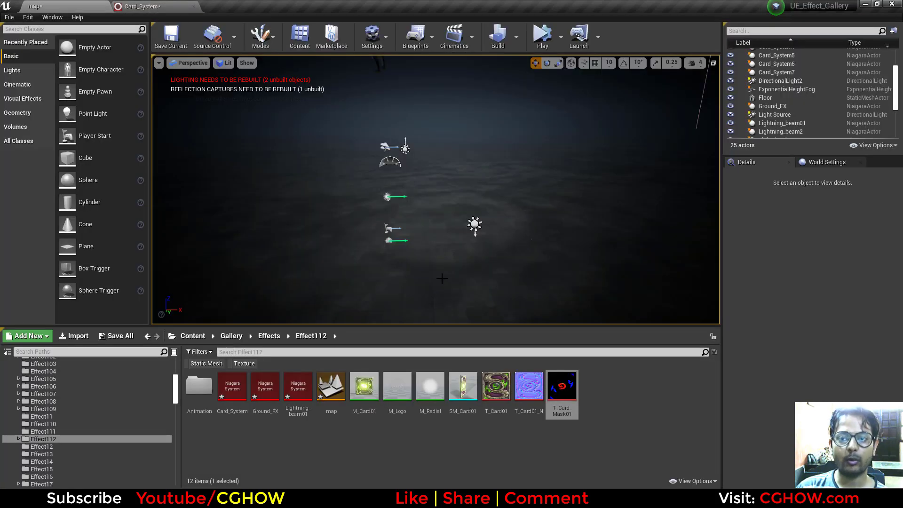
click(171, 4)
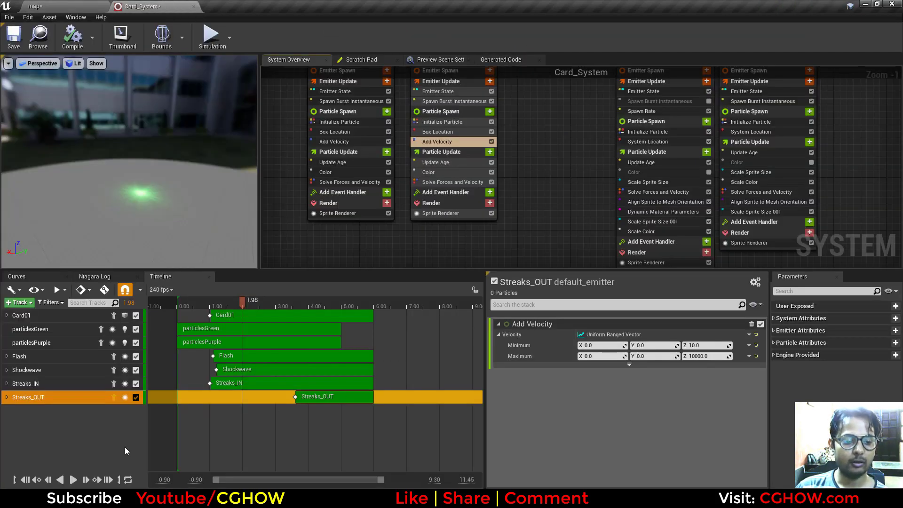
- Turn off the isolation of Streaks_OUT and simulate the map to preview the complete card effect
click(116, 399)
click(65, 2)
click(547, 37)
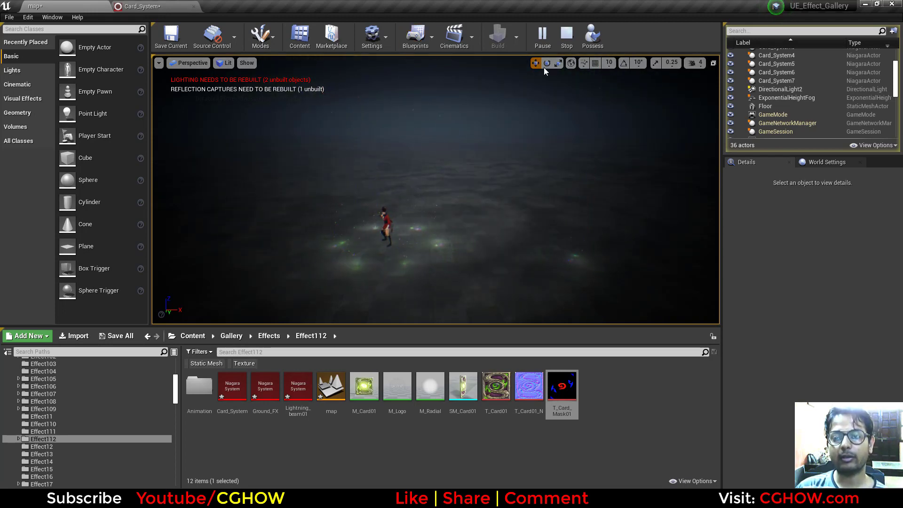
click(567, 35)
- Disable every emitter in Card_System, from Card01 to Streaks_OUT, and save and close the system
click(178, 5)
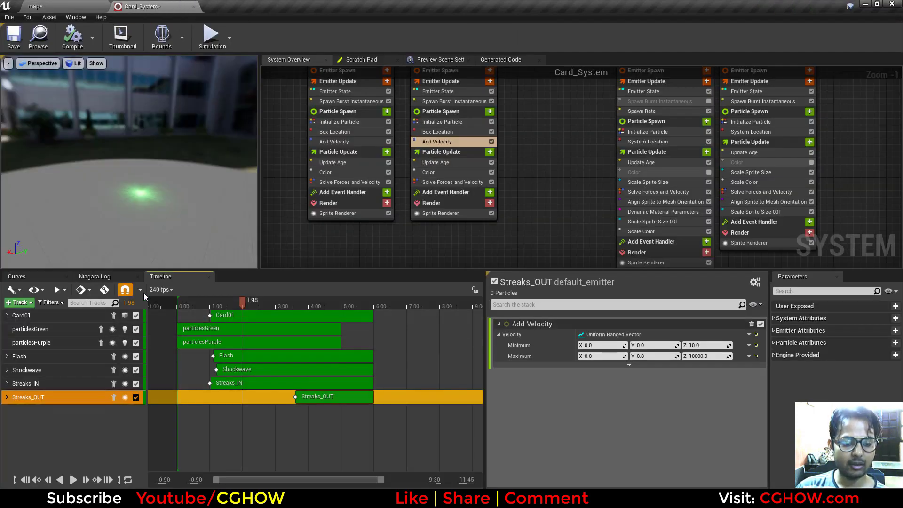
click(136, 384)
click(136, 370)
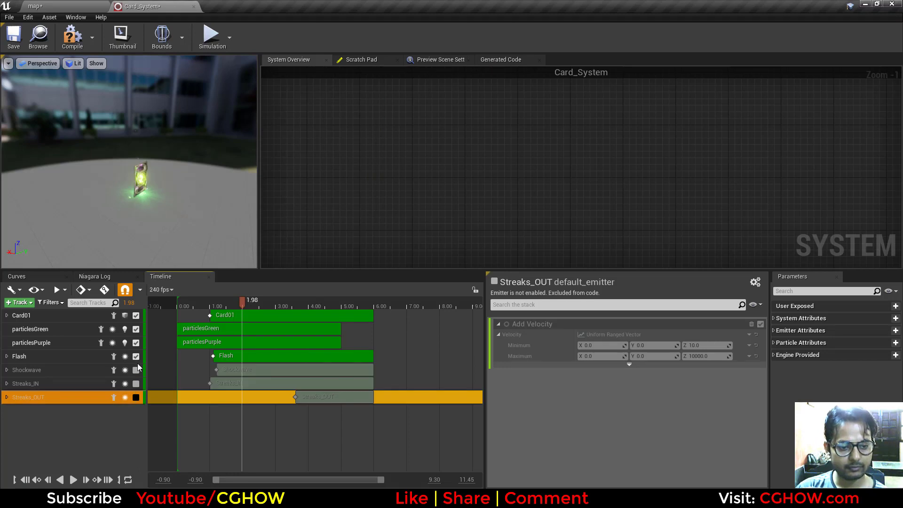
click(135, 317)
click(136, 397)
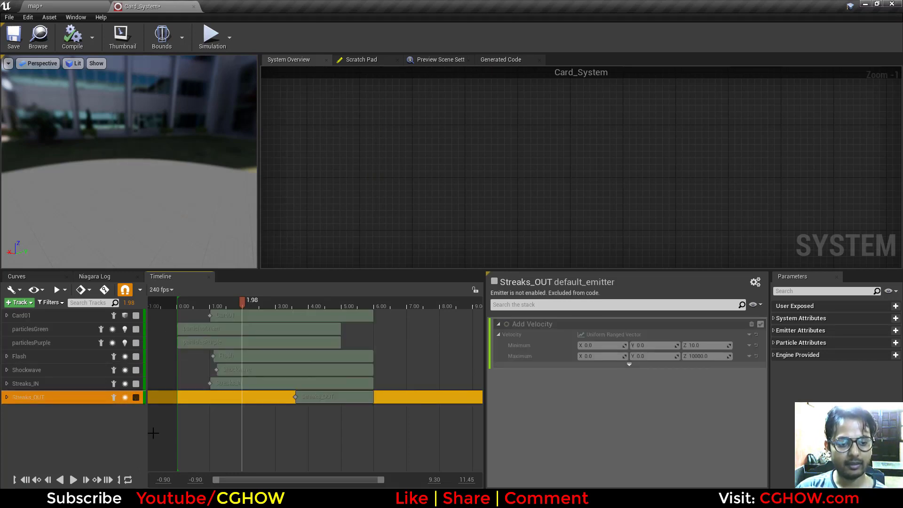
click(17, 42)
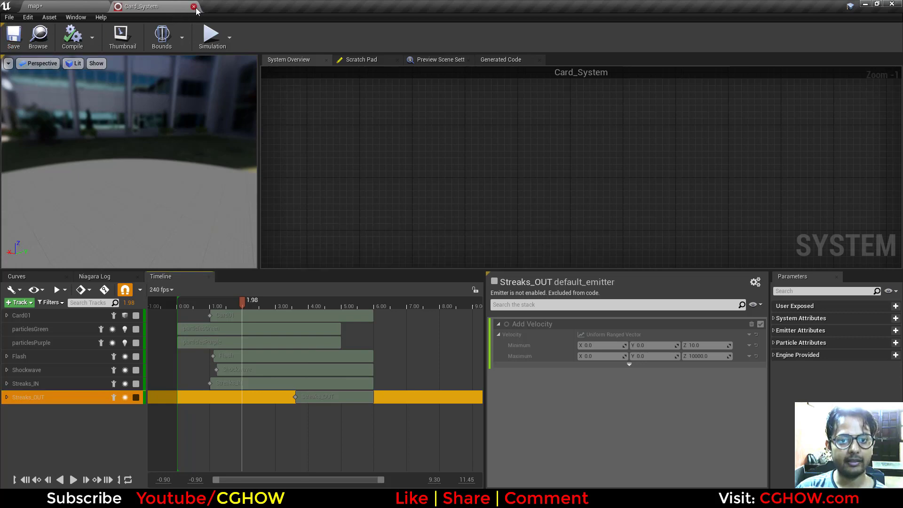
click(193, 6)
- Enable the Logo, smoke_ring and sparks003 emitters in Ground_FX and simulate the map to preview them
double_click(271, 394)
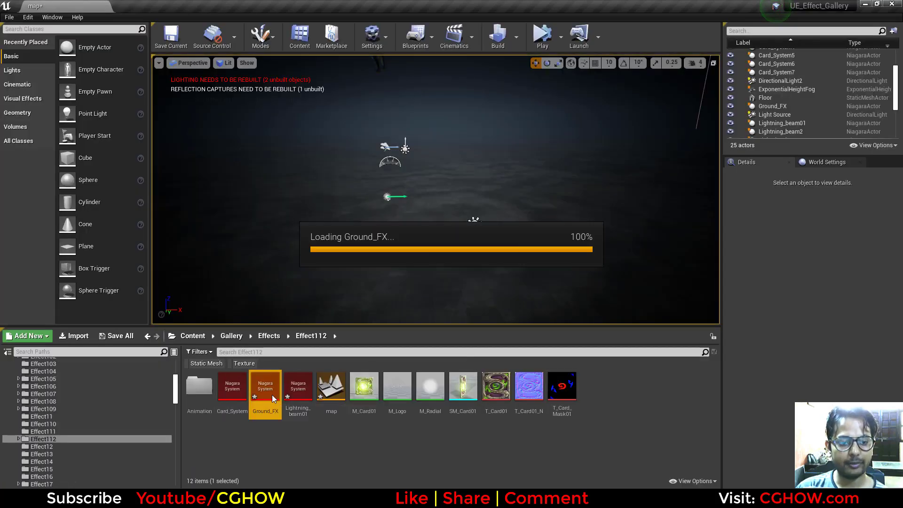
click(136, 342)
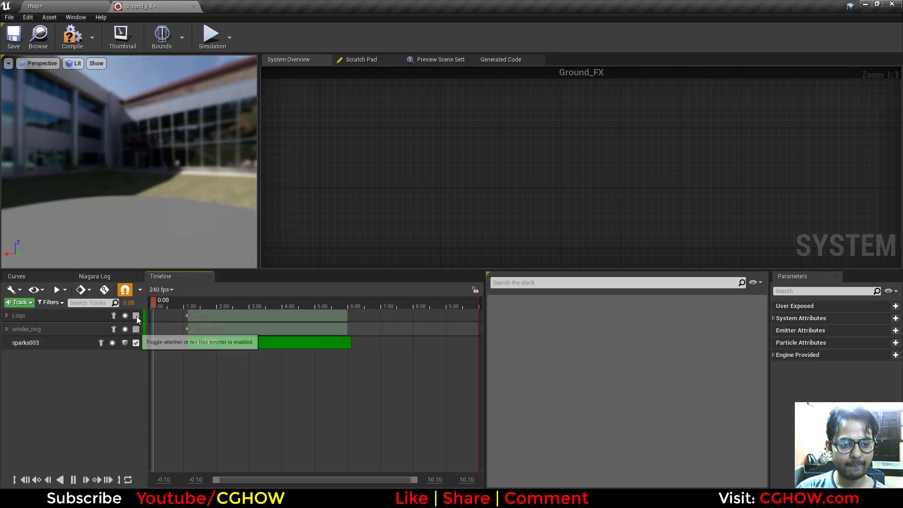
click(35, 6)
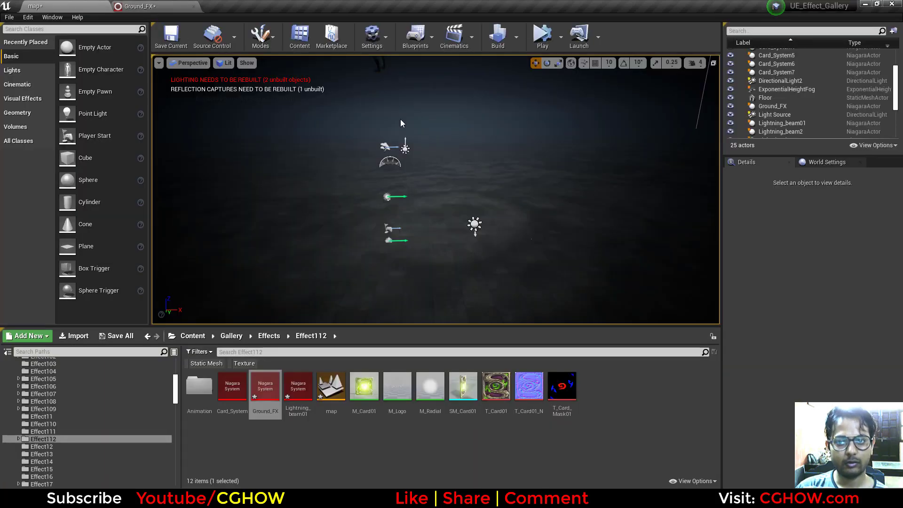
click(541, 36)
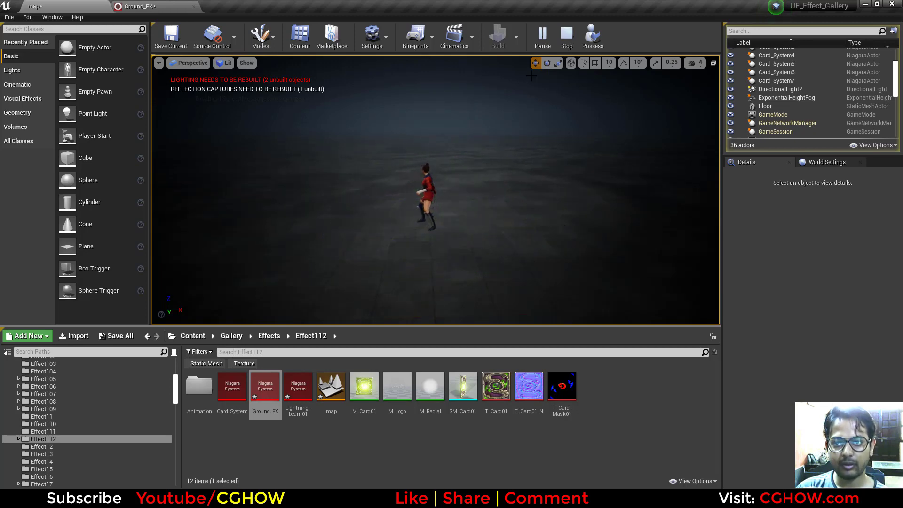
click(566, 35)
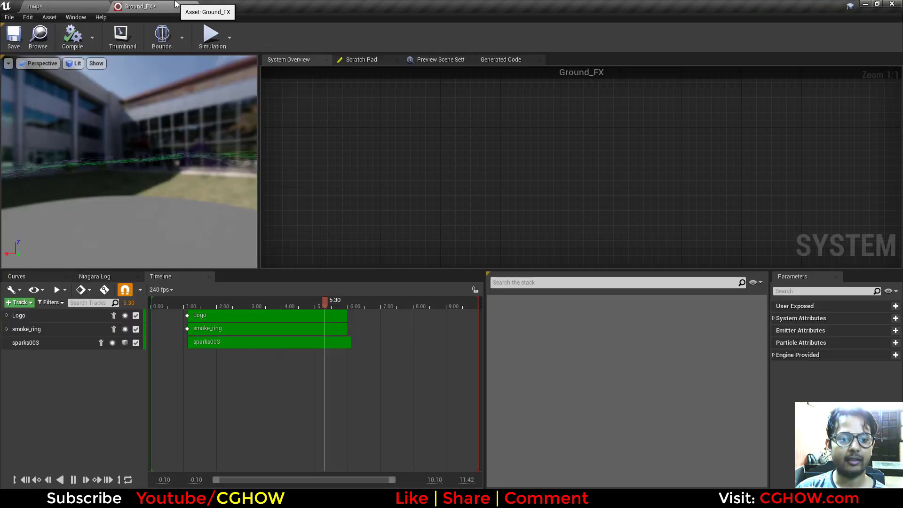
- Isolate the Logo emitter in Ground_FX and simulate the map to preview it alone
click(74, 315)
click(46, 4)
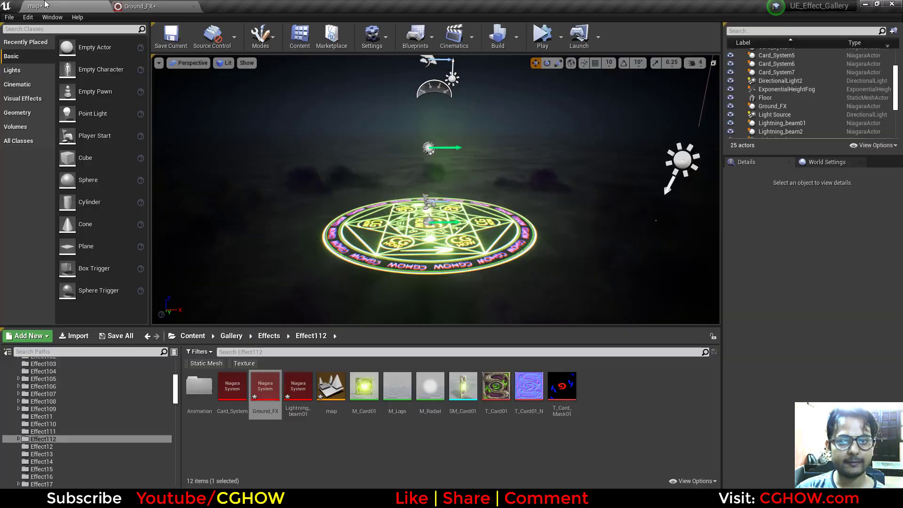
key(alt+p)
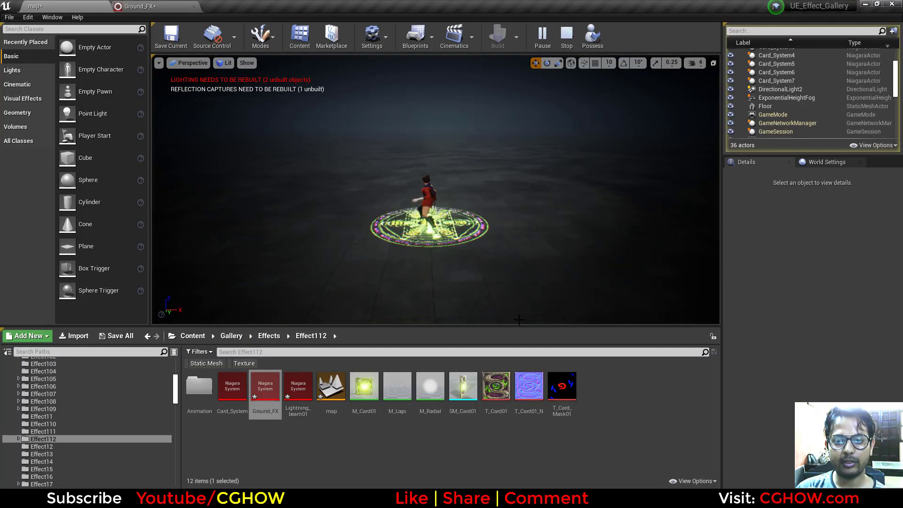
click(567, 35)
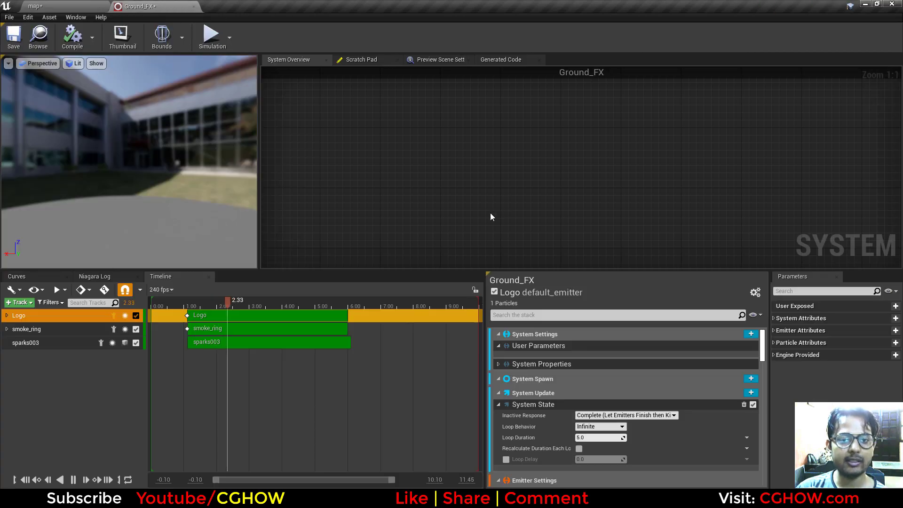
- Open the M_Logo material from the Logo emitter's Sprite Renderer and view its t_magical_array texture
click(465, 219)
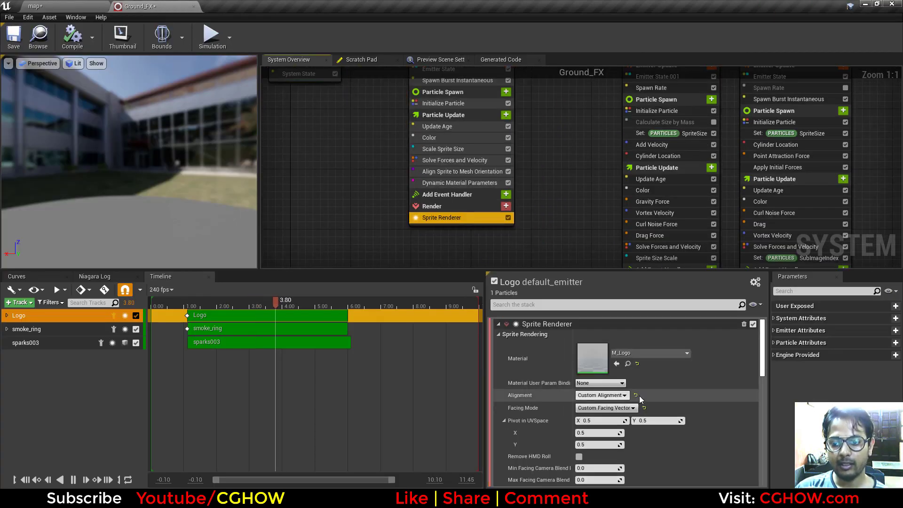
double_click(592, 358)
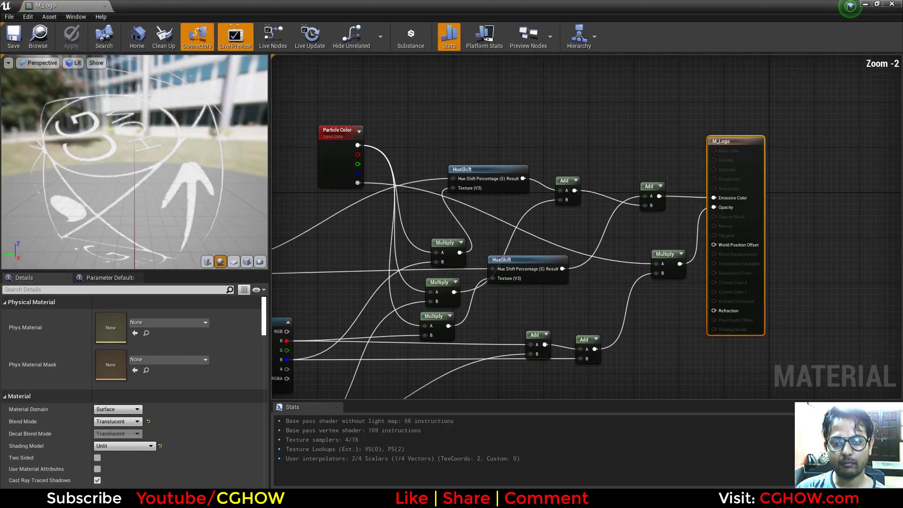
right_drag(273, 321, 498, 214)
click(474, 264)
double_click(104, 408)
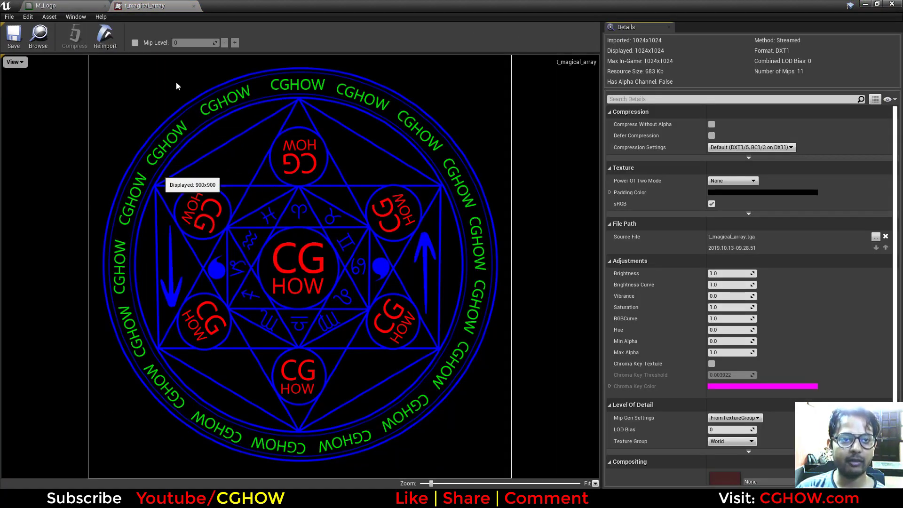
click(195, 5)
- Select the Rotator and its connected Texture Sample in the M_Logo graph to examine how they feed the hue shifts
right_drag(403, 275, 354, 271)
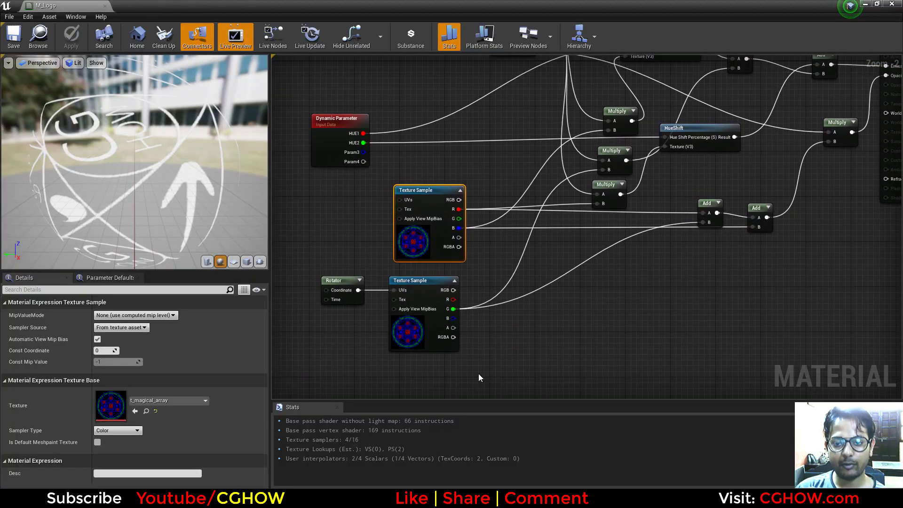
drag(480, 378, 345, 292)
right_drag(532, 323, 513, 389)
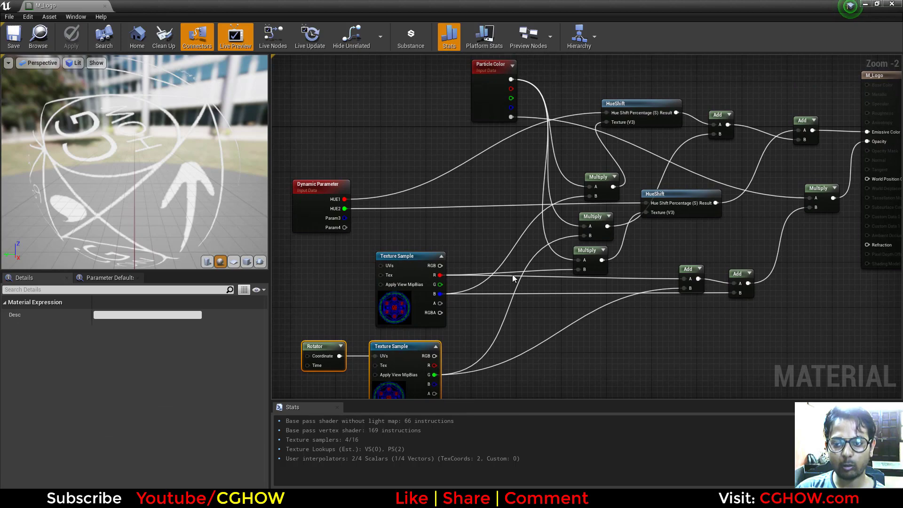
- Close the M_Logo material and simulate the map to preview the logo on the ground
right_drag(527, 265, 571, 263)
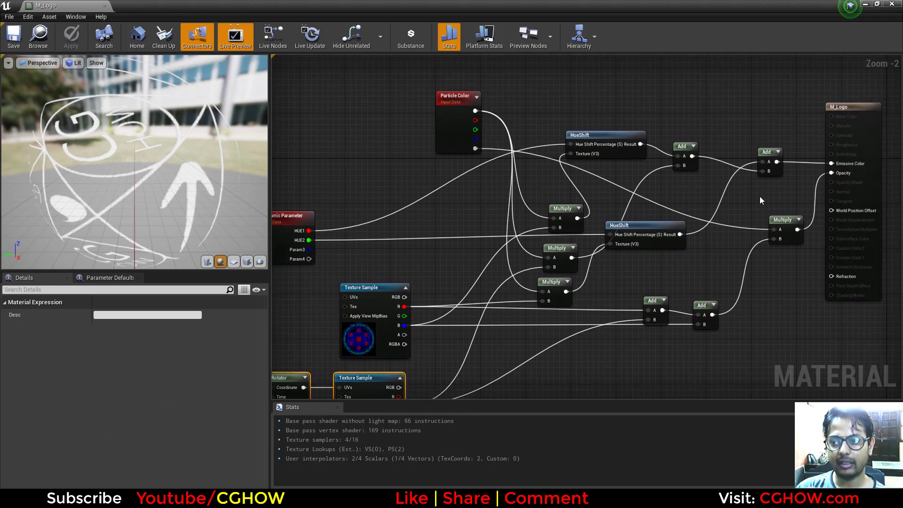
click(105, 6)
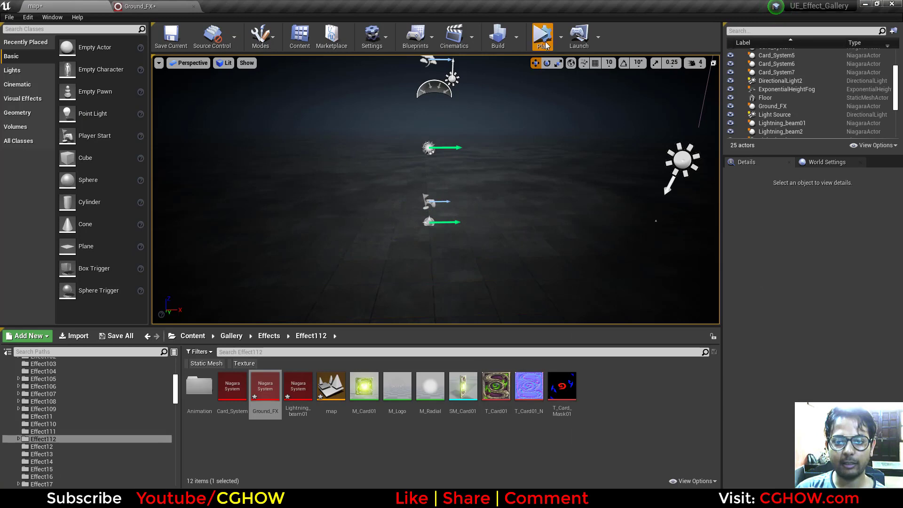
click(547, 44)
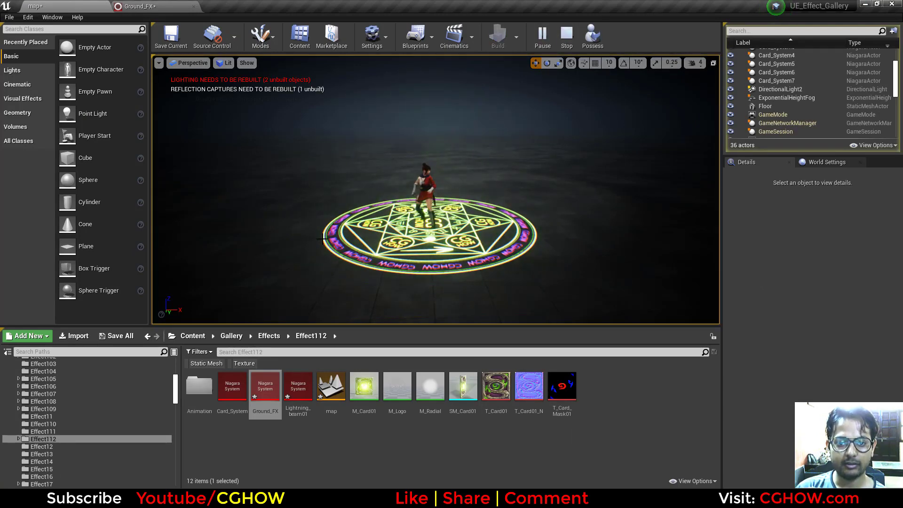
- Examine the Logo emitter's Align Sprite to Mesh Orientation settings in Ground_FX and browse the modules available for Particle Update
click(137, 6)
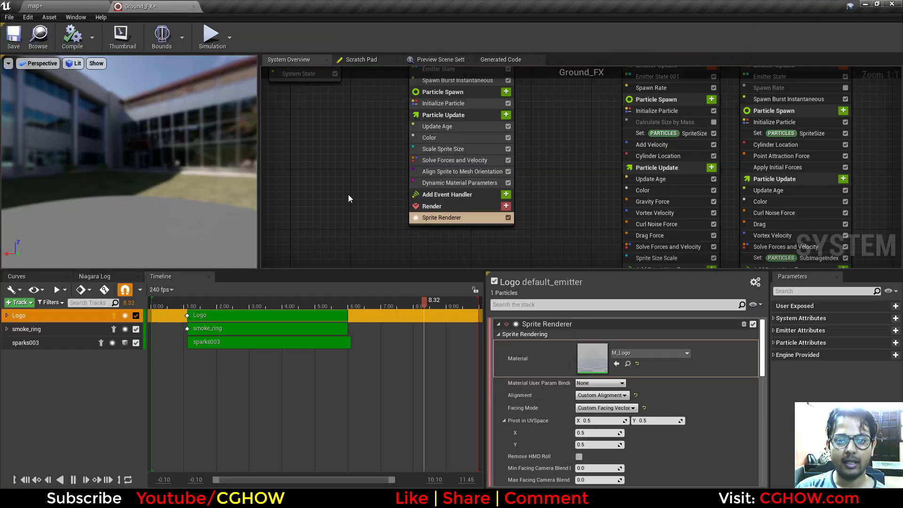
right_drag(349, 195, 351, 231)
click(450, 228)
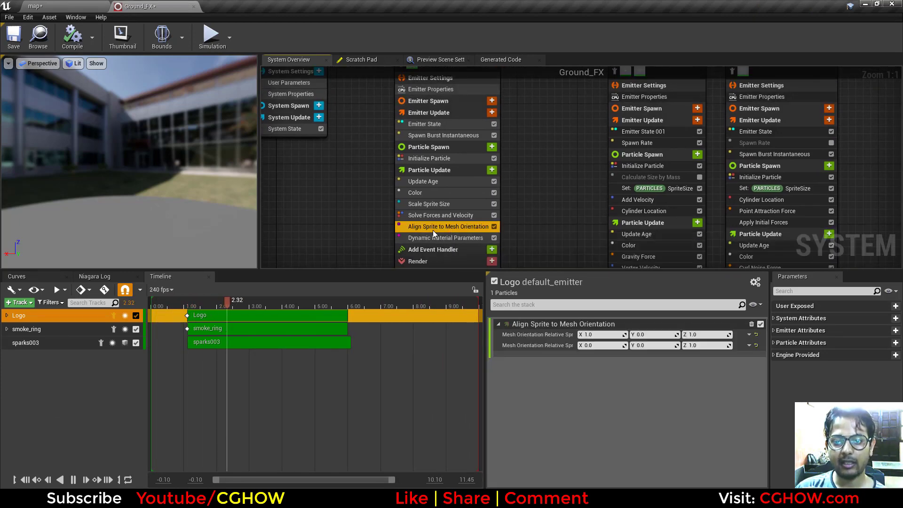
right_drag(350, 214, 350, 173)
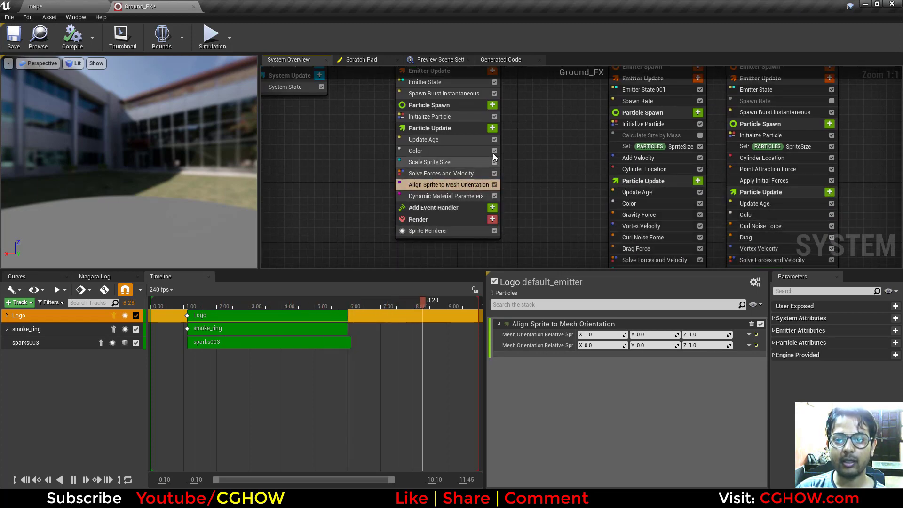
click(492, 128)
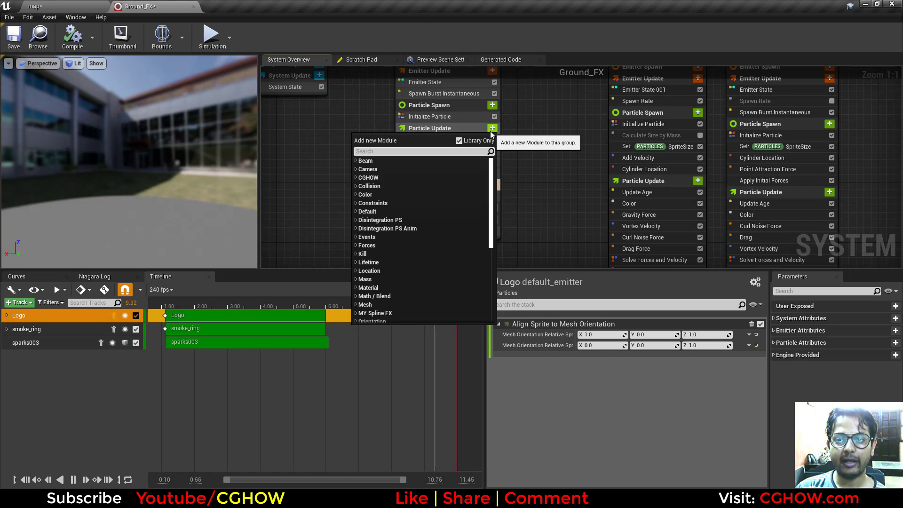
click(544, 159)
- Run a brief simulation of the map to check the logo, and stop it
click(80, 5)
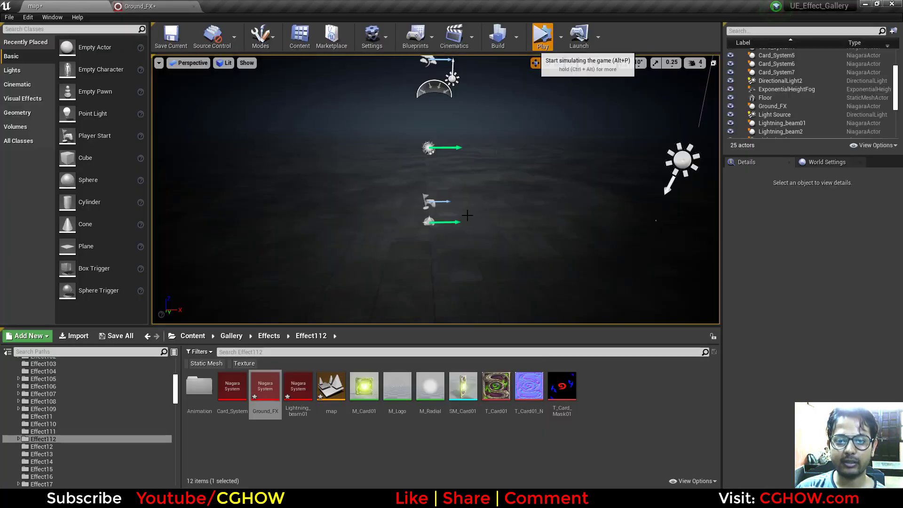
click(542, 35)
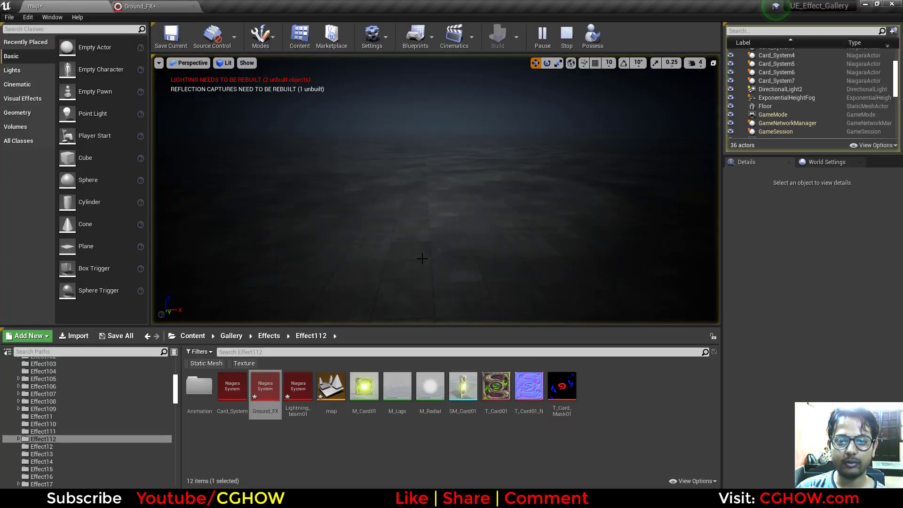
click(567, 35)
- Examine the Logo emitter's Spawn Burst Instantaneous and Initialize Particle settings in Ground_FX
click(136, 5)
right_drag(372, 194, 373, 212)
right_drag(365, 176, 359, 249)
click(446, 174)
click(449, 192)
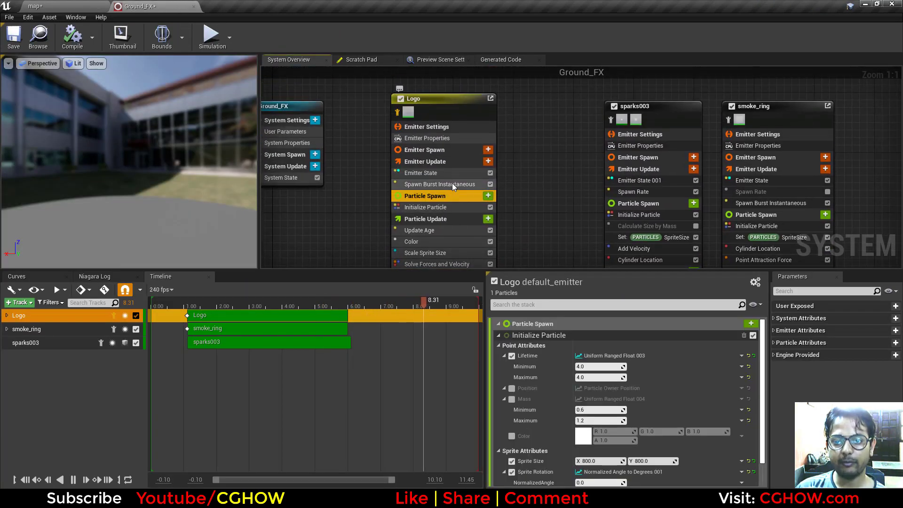
click(453, 184)
right_drag(529, 190, 519, 120)
click(433, 136)
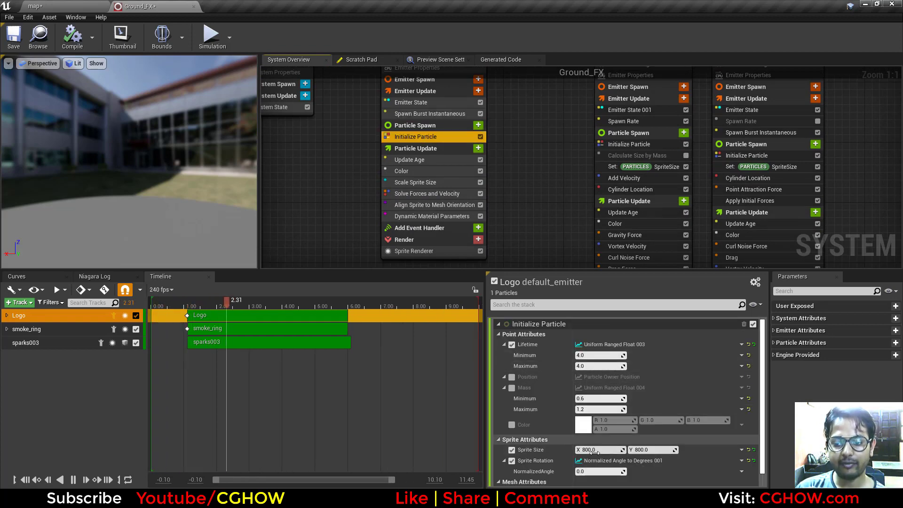
right_drag(521, 170, 528, 134)
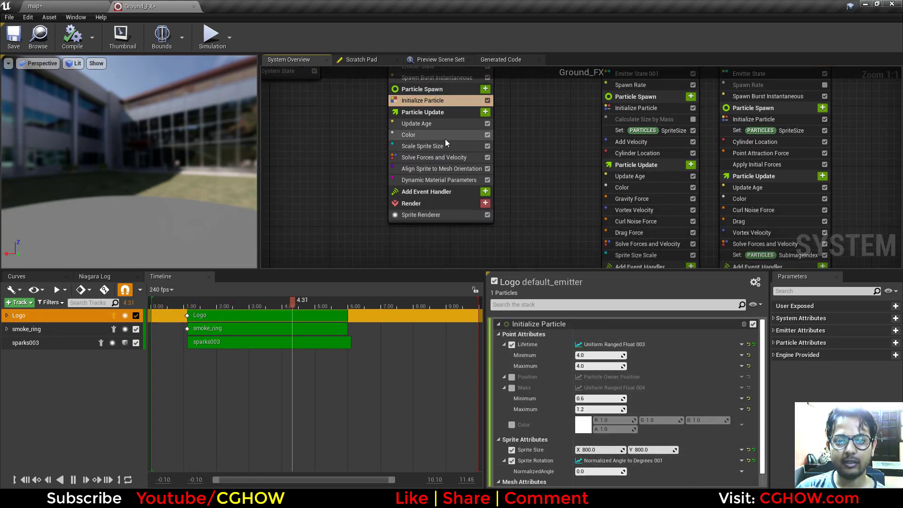
- Show the Logo emitter's Scale Sprite Size curve and simulate the map to see the logo scale up
click(432, 146)
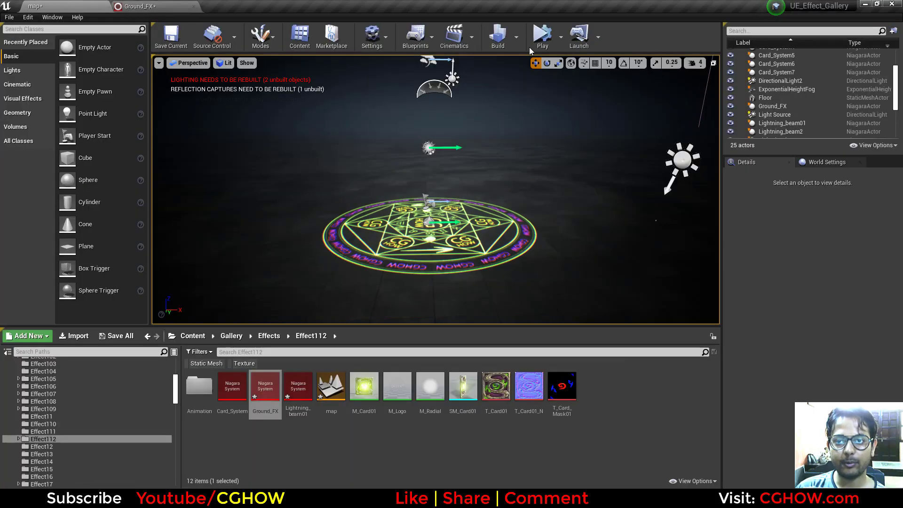
click(542, 36)
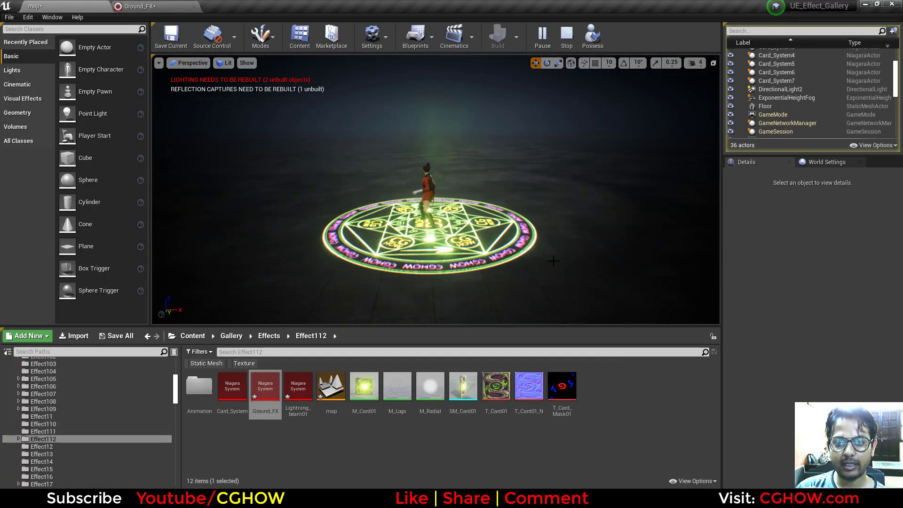
click(567, 35)
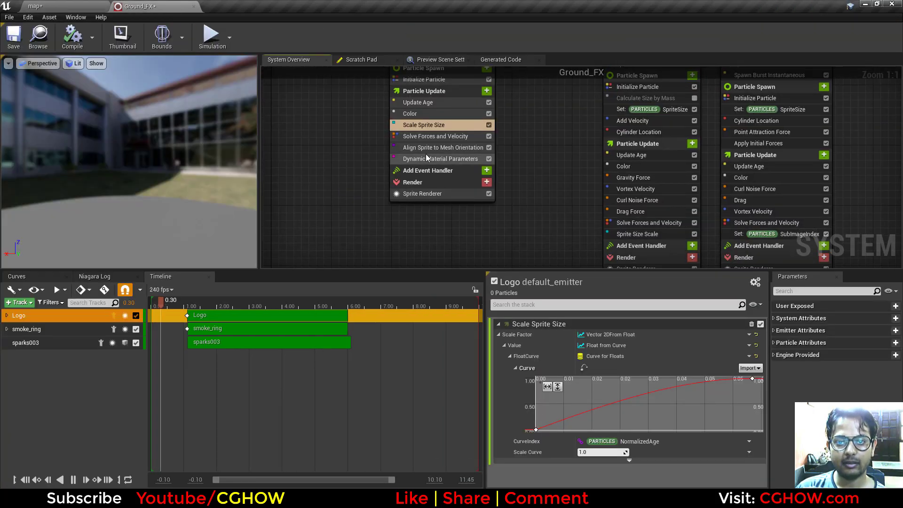
- Review the Align Sprite to Mesh Orientation values and compare them with the logo's orientation in the map
click(450, 149)
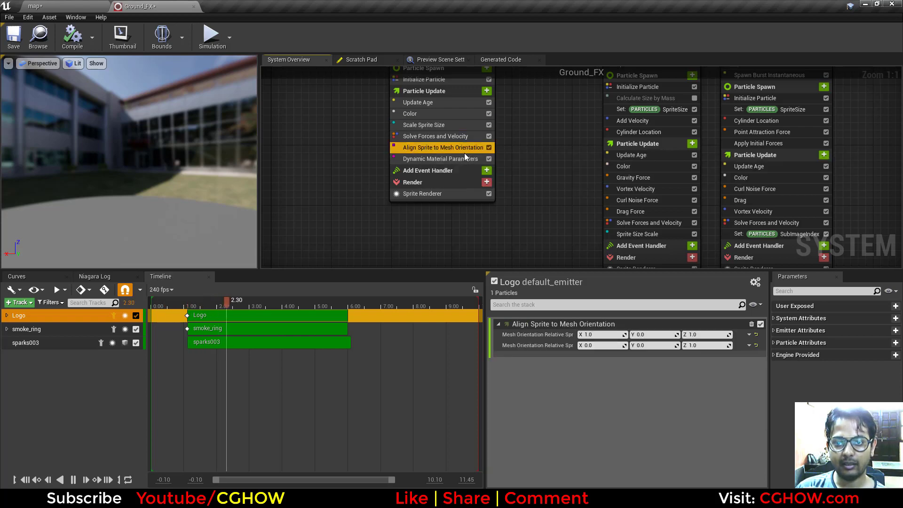
click(66, 6)
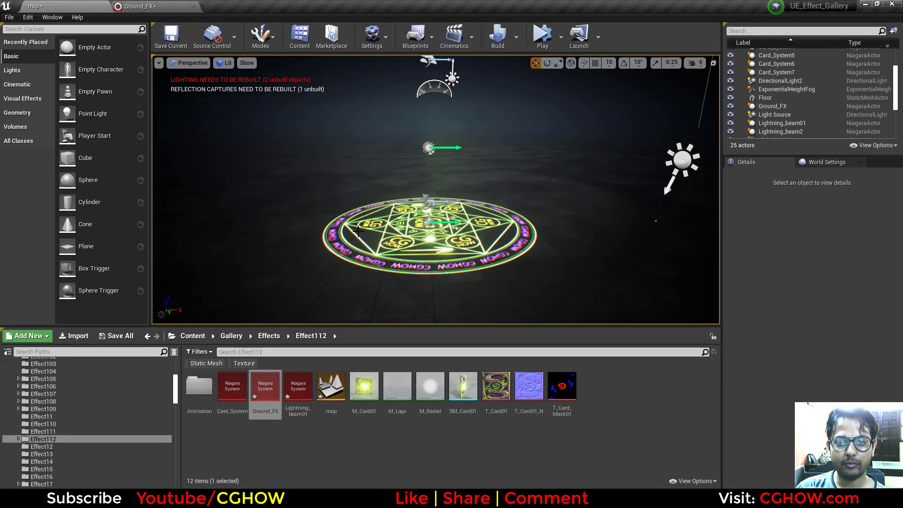
click(144, 4)
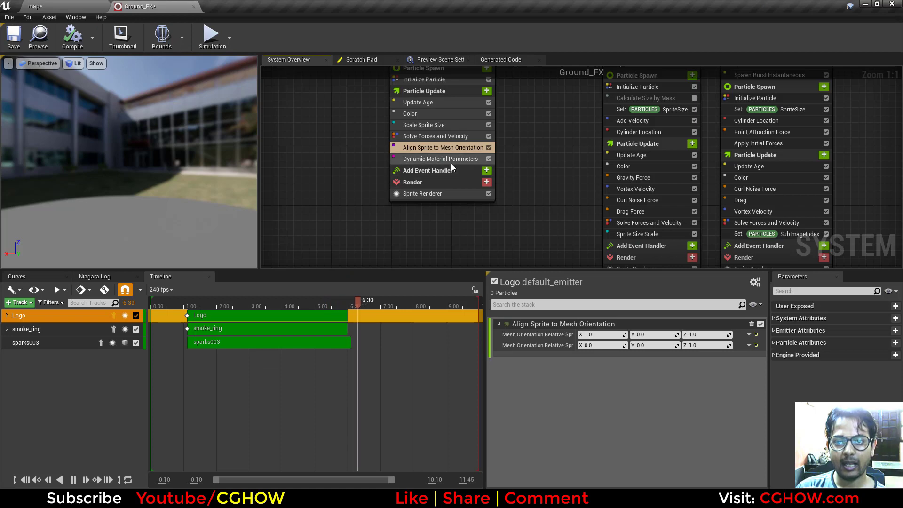
- View the Logo emitter's Dynamic Material Parameters, simulate the map, and pause the simulation on the colored logo
click(457, 160)
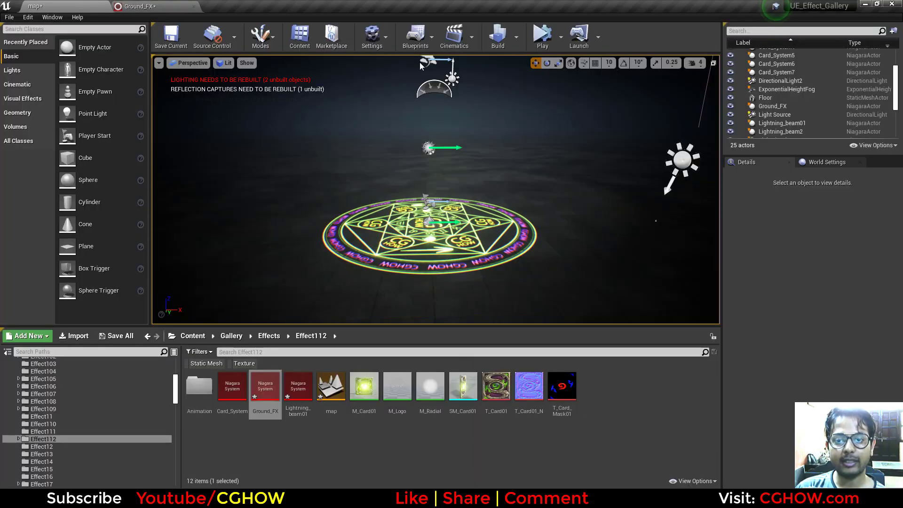
click(66, 6)
click(543, 37)
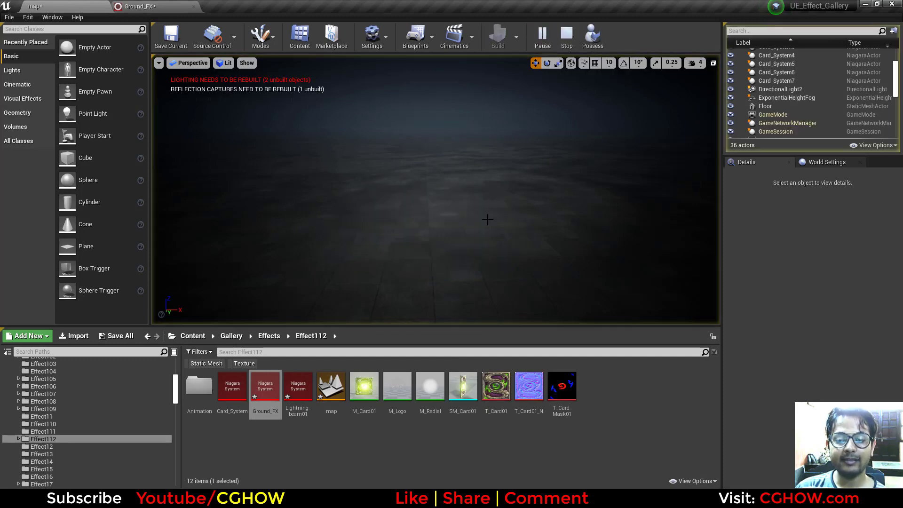
click(542, 37)
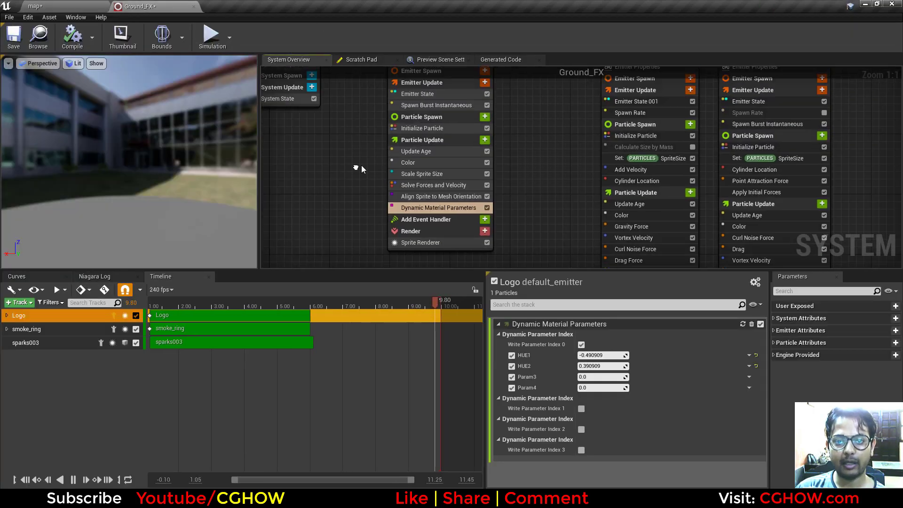
- Check the Logo emitter's Color curve, open M_Logo from its Sprite Renderer, and examine the HueShift nodes
click(414, 163)
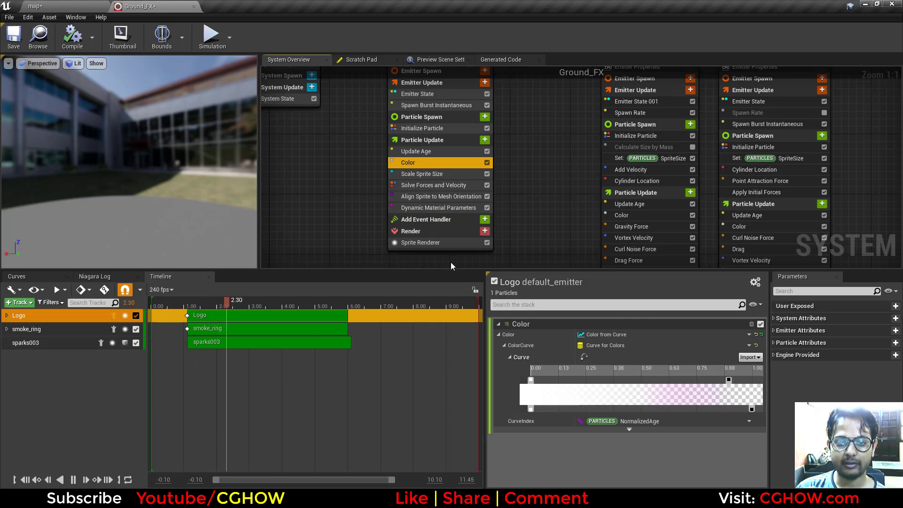
click(447, 243)
double_click(601, 351)
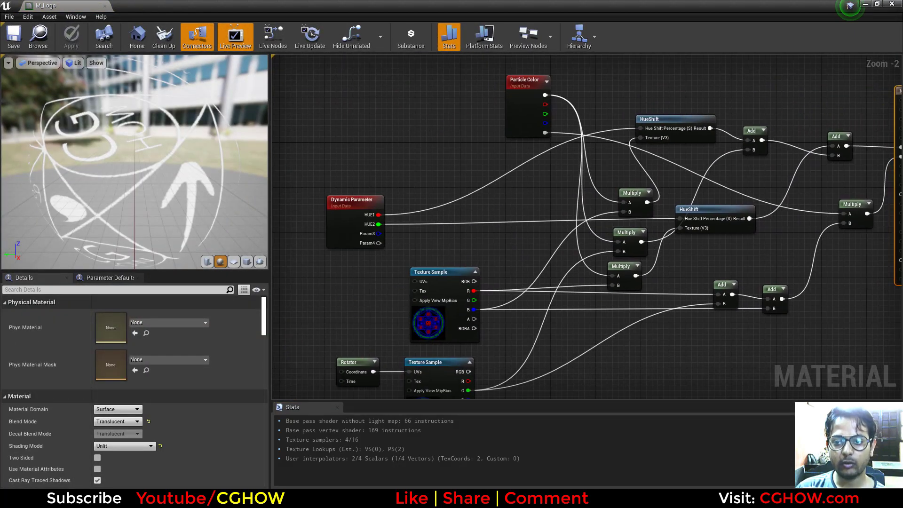
right_drag(639, 229, 573, 245)
click(601, 133)
click(625, 192)
click(642, 226)
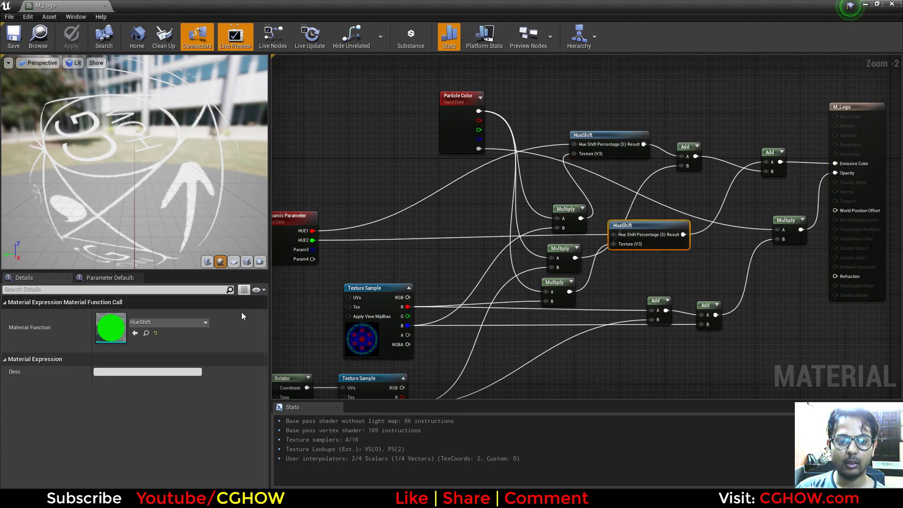
click(104, 7)
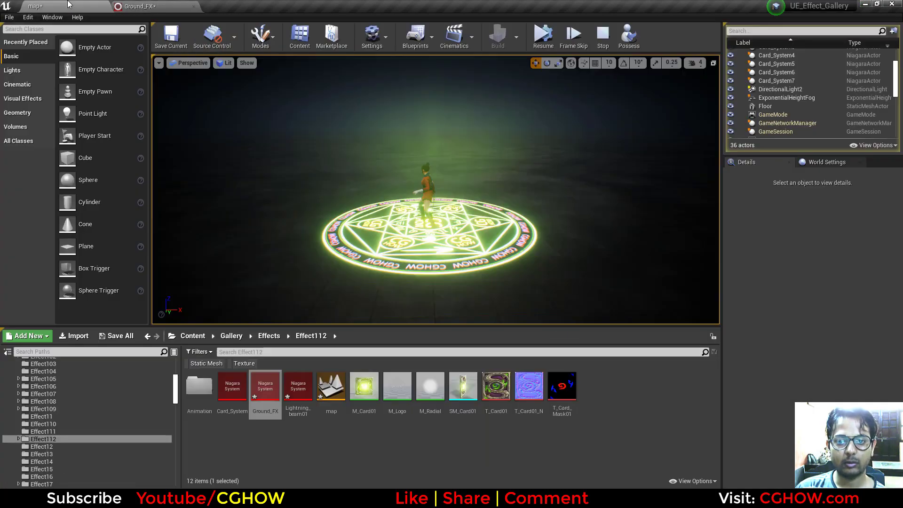
- Move the sparks003 track above smoke_ring in the Ground_FX timeline and isolate the sparks003 emitter
click(136, 6)
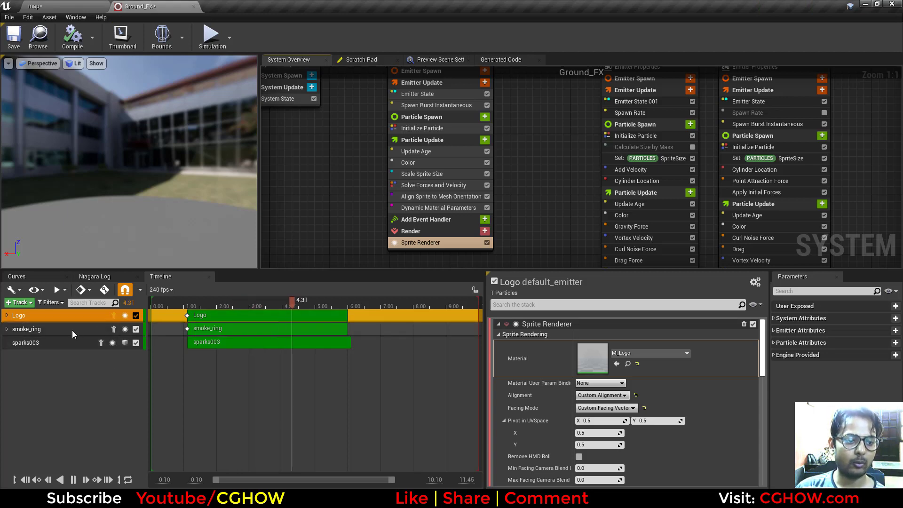
drag(69, 341, 63, 324)
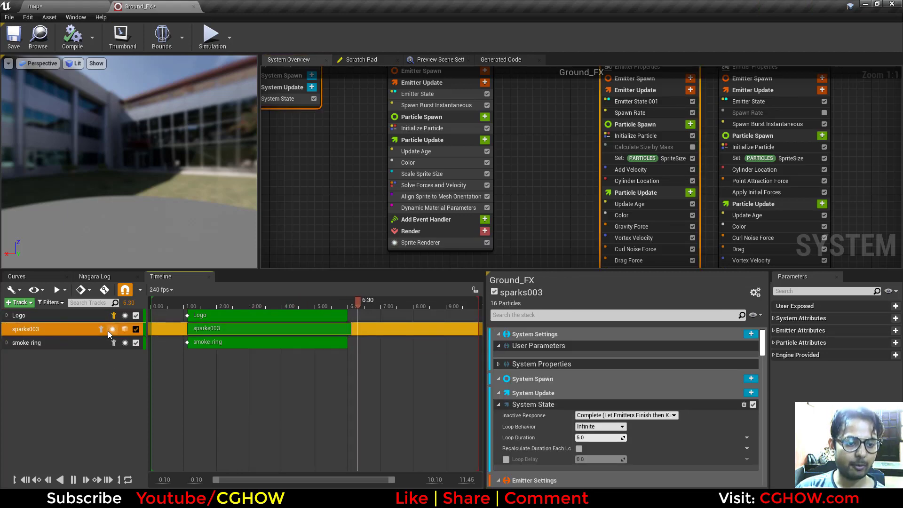
click(101, 329)
- Restart the map simulation to preview the sparks003 emitter alone
click(59, 7)
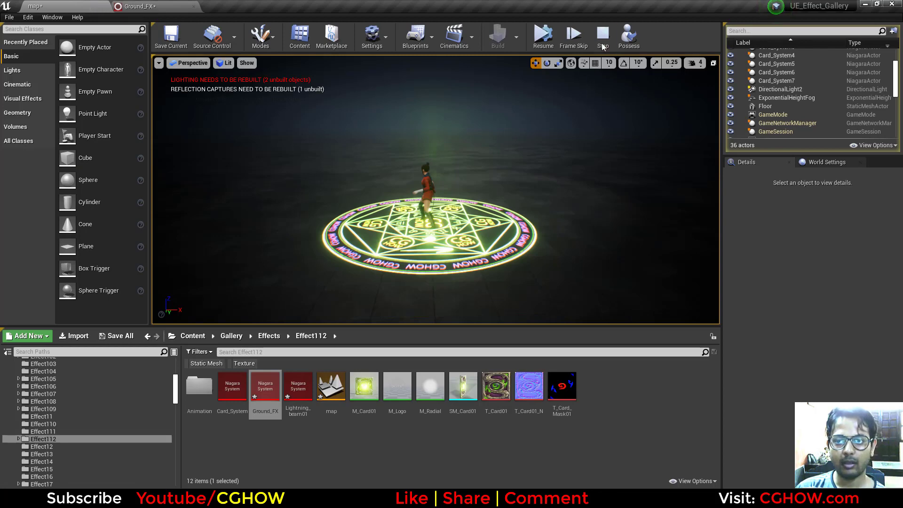
click(546, 40)
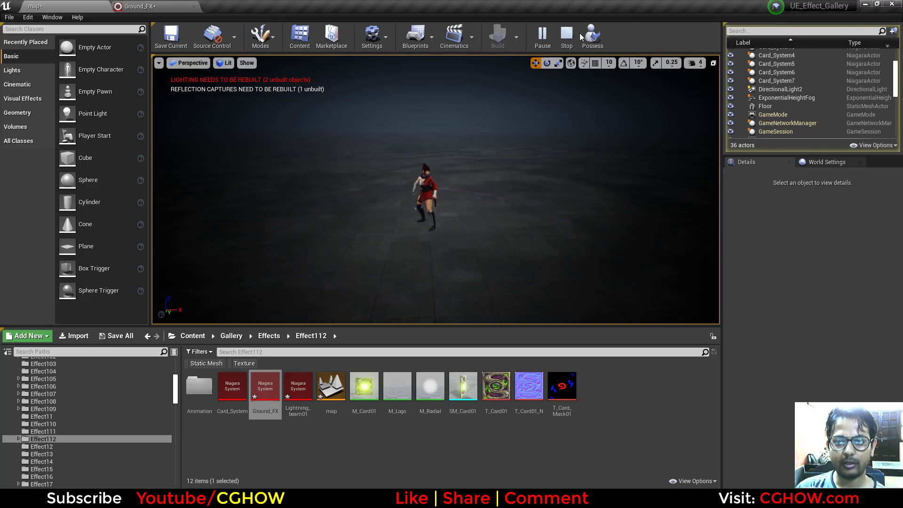
- Show the sparks003 emitter's Color module in Ground_FX and expand its advanced settings
click(187, 5)
scroll(489, 213, down, 3)
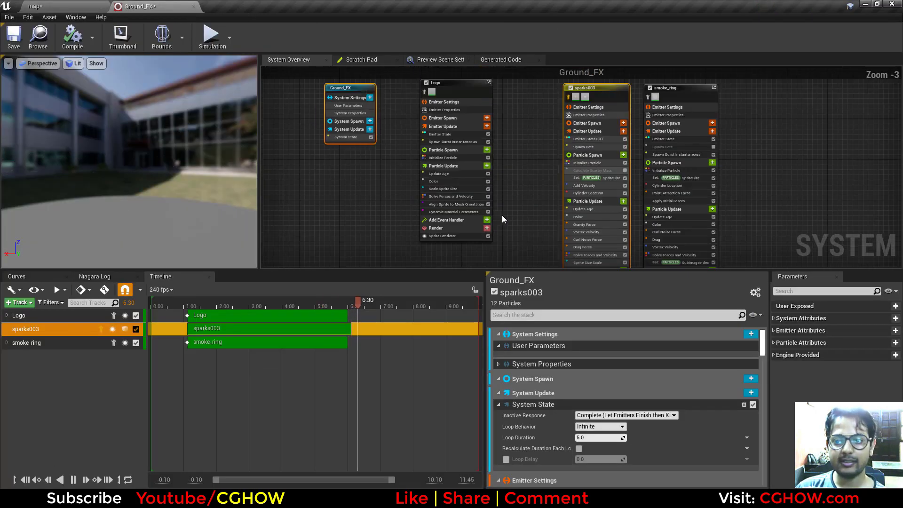
right_drag(503, 216, 383, 193)
scroll(383, 193, up, 3)
right_drag(422, 221, 368, 178)
click(429, 150)
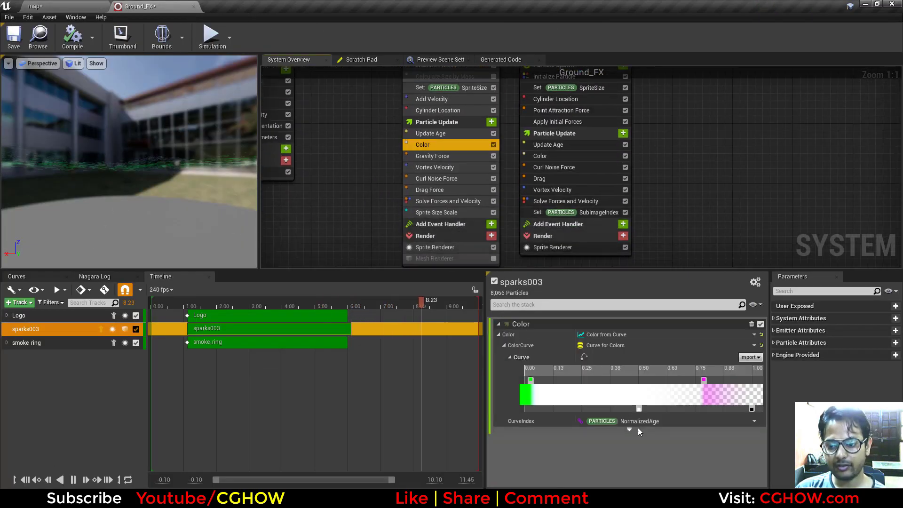
click(628, 427)
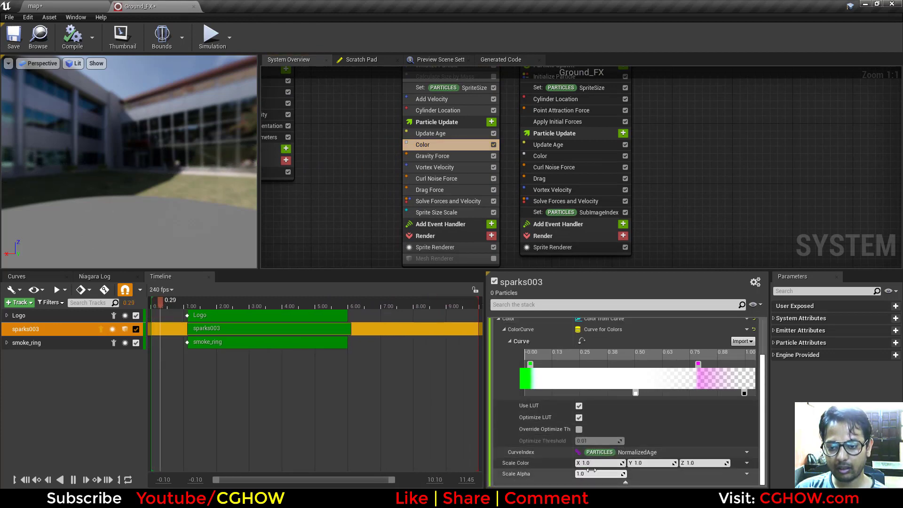
- Examine the sparks003 emitter's Initialize Particle settings and return to its Color curve
right_drag(351, 203, 335, 258)
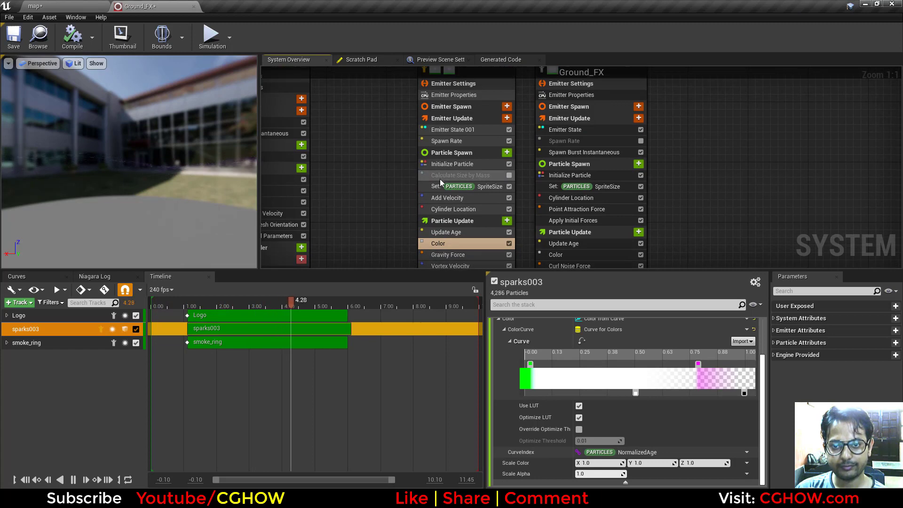
click(464, 164)
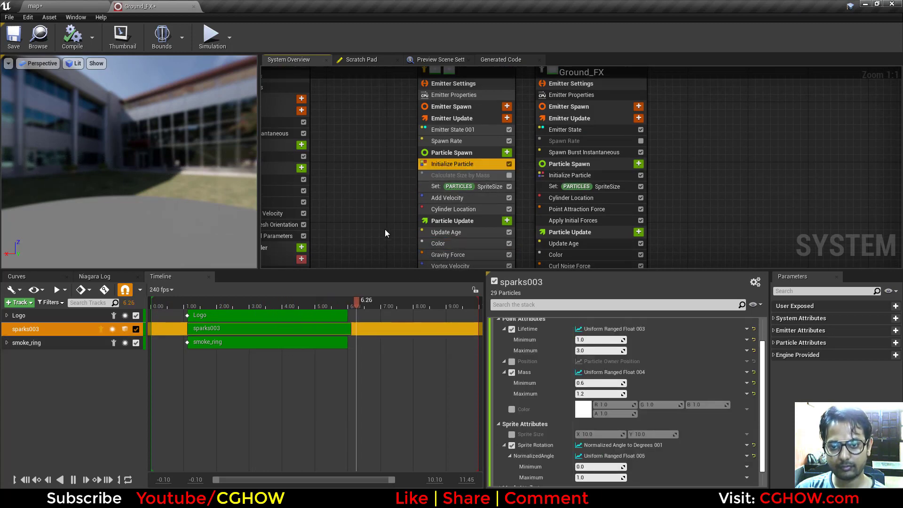
right_drag(385, 229, 376, 170)
click(455, 185)
right_drag(681, 182, 688, 145)
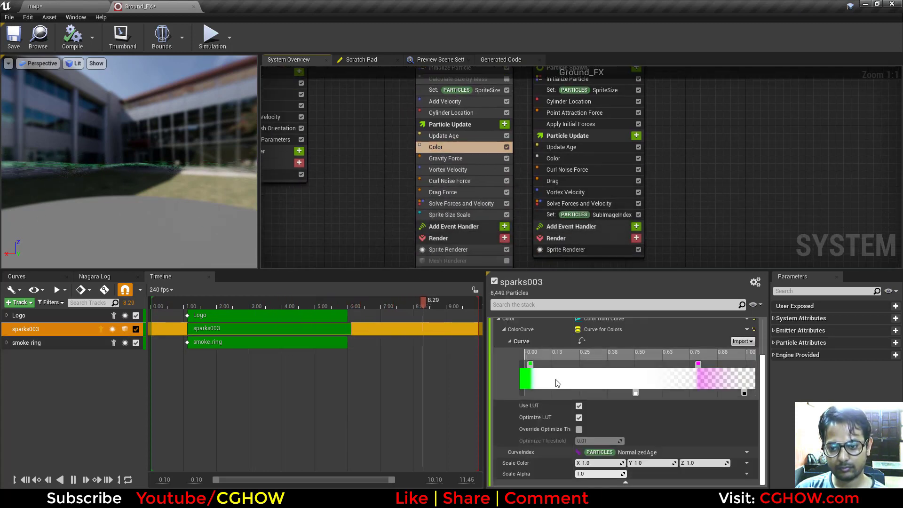
- Inspect the green key of the sparks003 color curve without changing it, and place the sparks003 track below smoke_ring
double_click(530, 364)
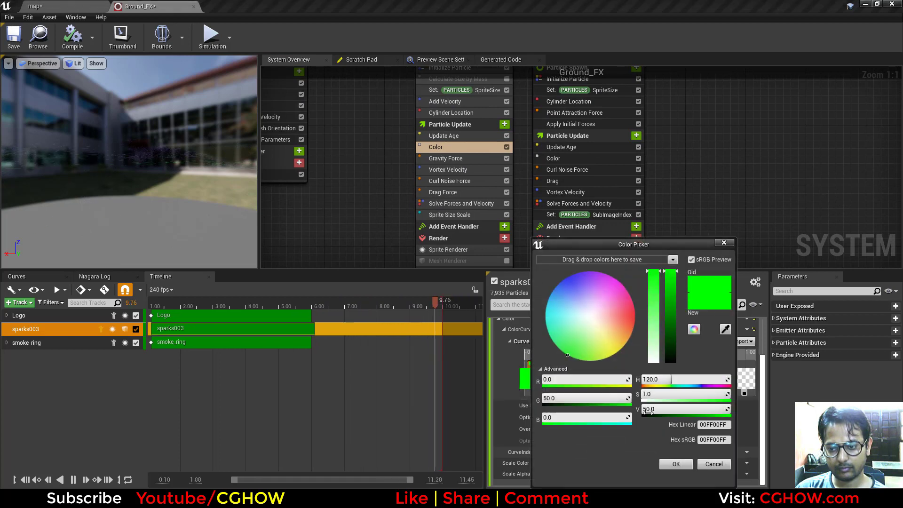
click(705, 466)
click(71, 342)
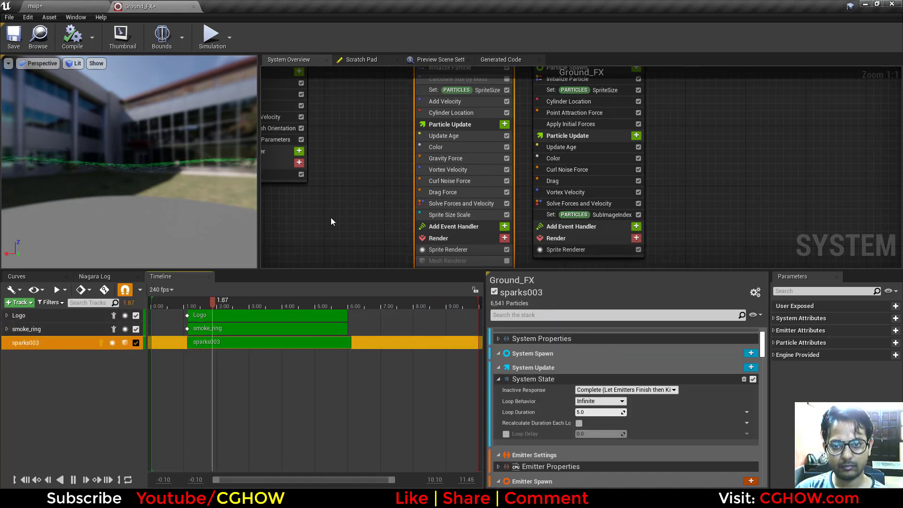
- Set the Scale Color of the sparks003 emitter's Color module to 100 on X, Y and Z
click(437, 147)
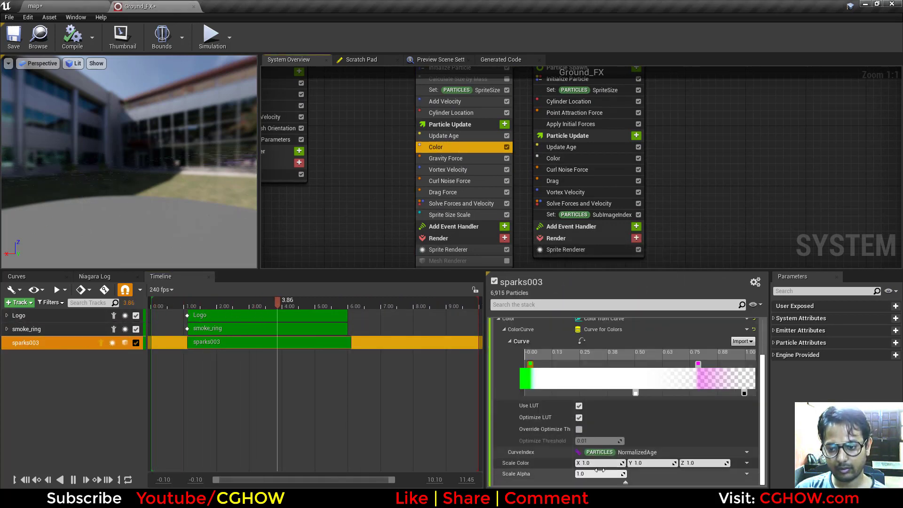
text(100)
key(Tab)
text(1)
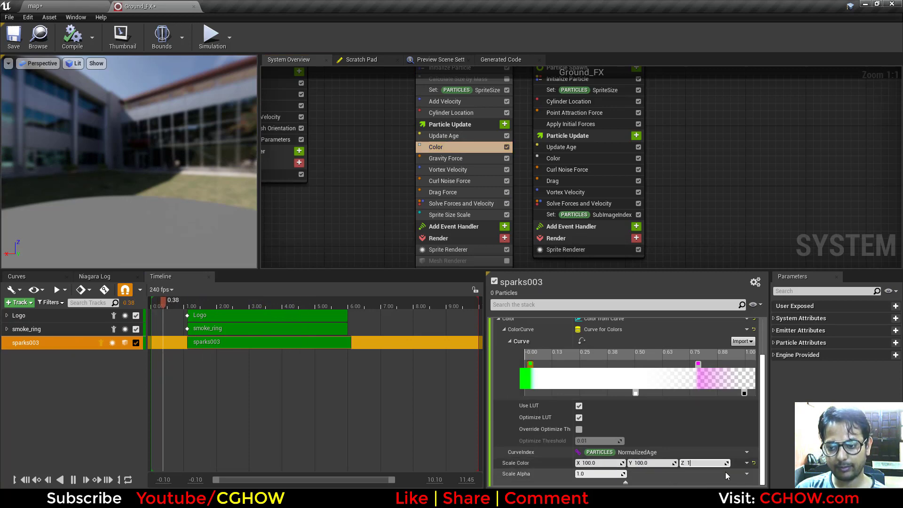
- Simulate the map to preview sparks003 with its boosted color scale, and return to Ground_FX
click(47, 6)
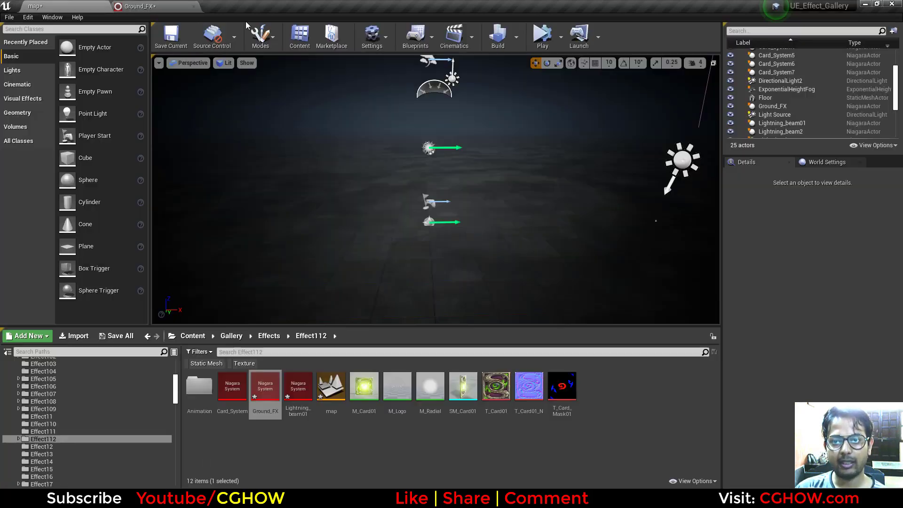
click(533, 34)
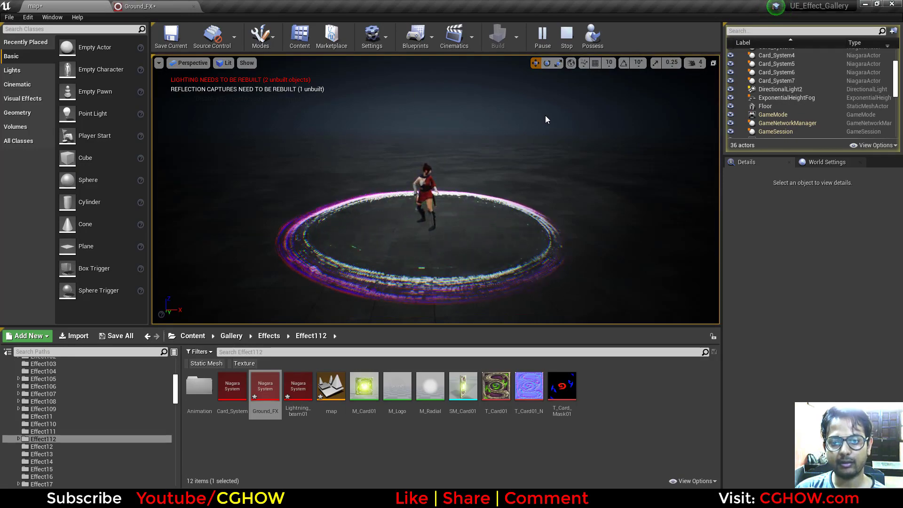
click(154, 5)
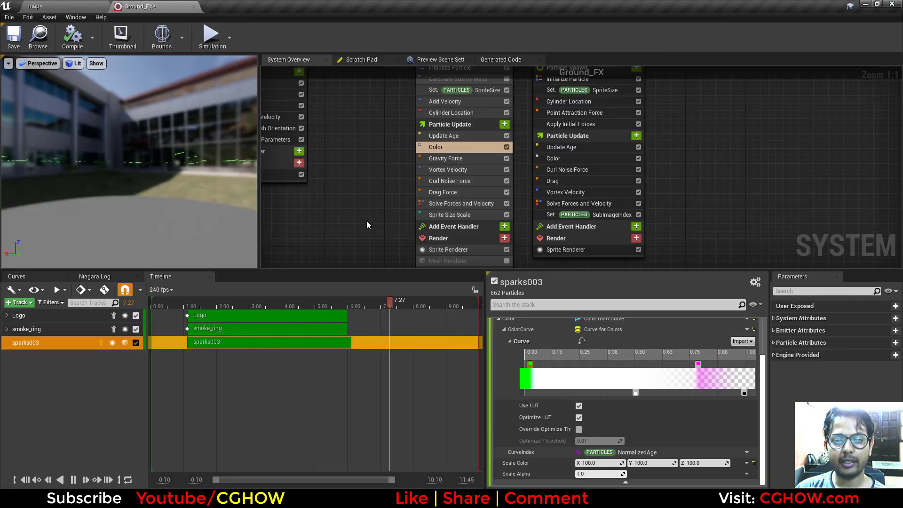
- Open the LF_07_Inst material from the sparks003 Sprite Renderer, examine its texture parameters and close it
right_drag(452, 259, 451, 182)
click(449, 172)
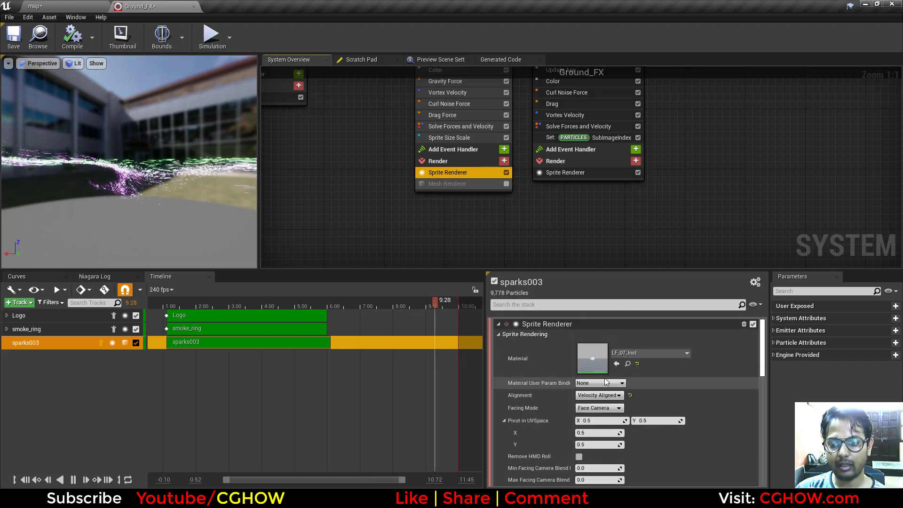
double_click(598, 370)
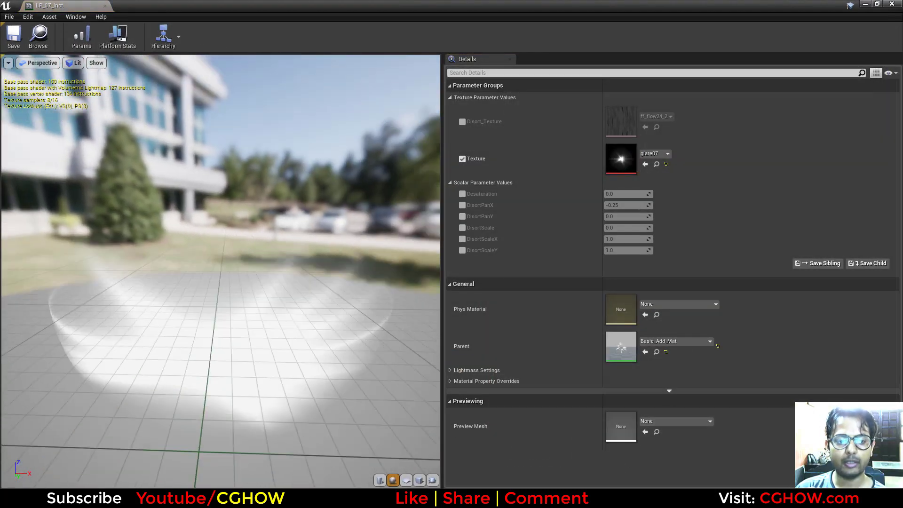
click(104, 6)
- Examine the sparks003 emitter's Spawn Rate curve and compare it with a short simulation of the map
right_drag(340, 146, 342, 207)
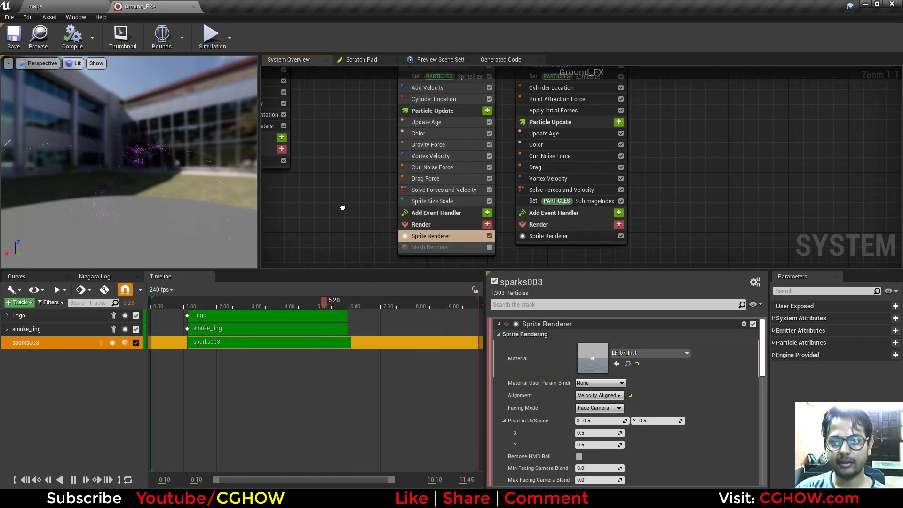
right_drag(347, 161, 323, 198)
right_drag(361, 136, 348, 209)
click(410, 144)
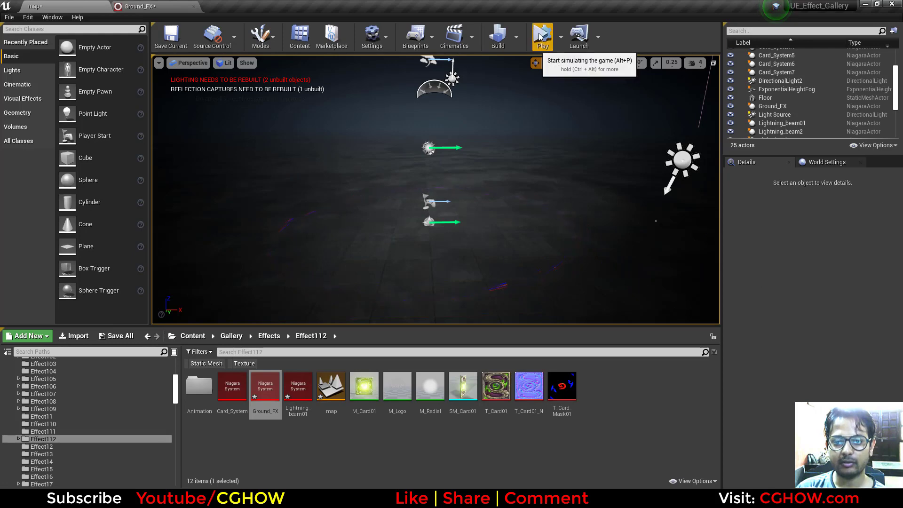
click(541, 38)
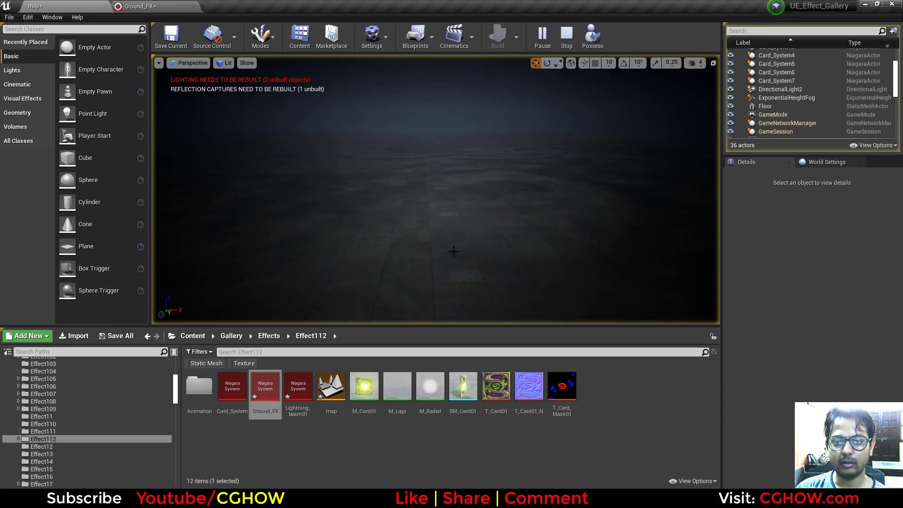
key(Escape)
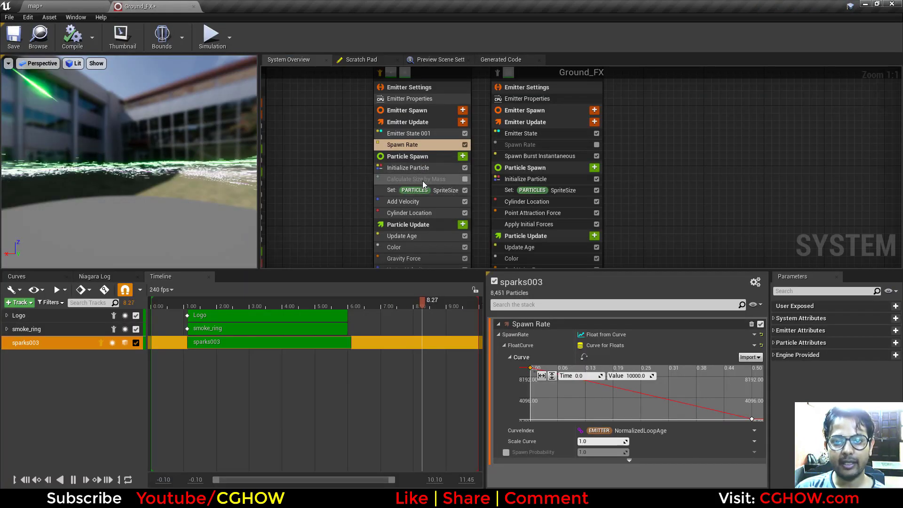
- Examine the sparks003 emitter's Cylinder Location and Vortex Velocity settings, checking the spark ring in the map in between
click(408, 212)
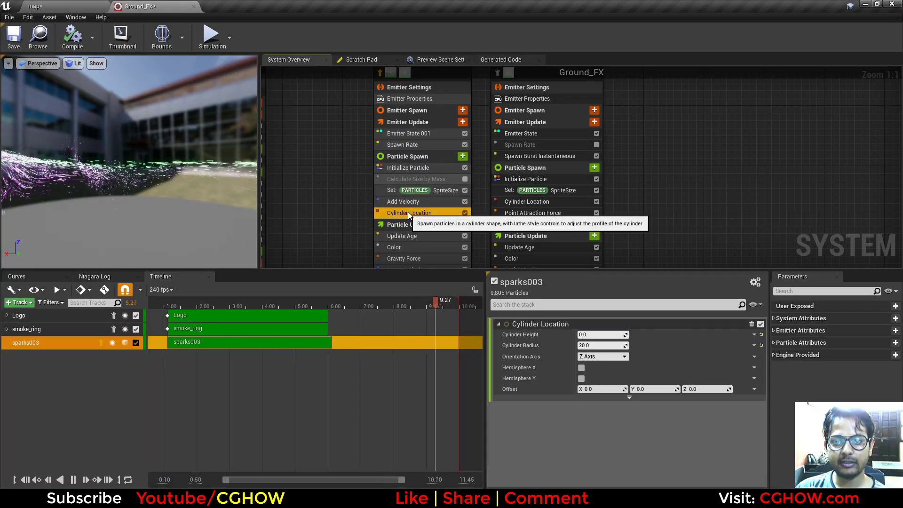
click(78, 4)
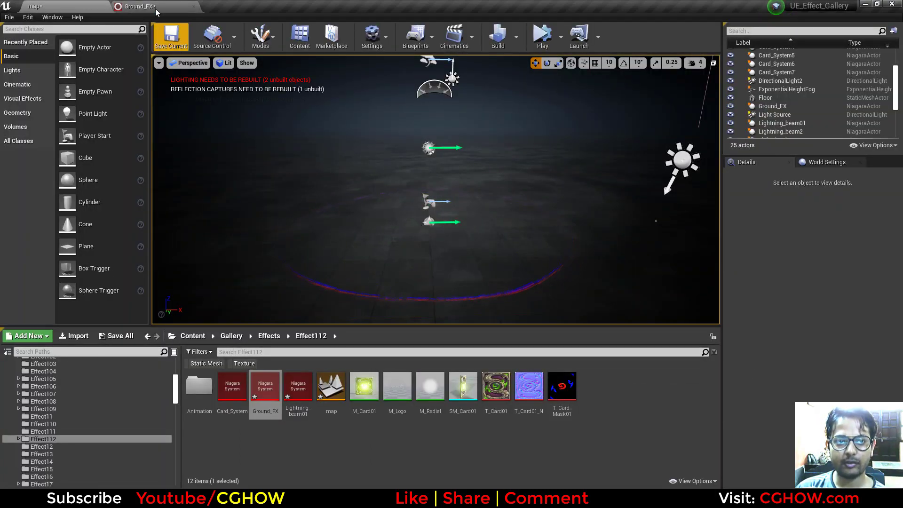
click(181, 6)
right_drag(318, 192, 316, 152)
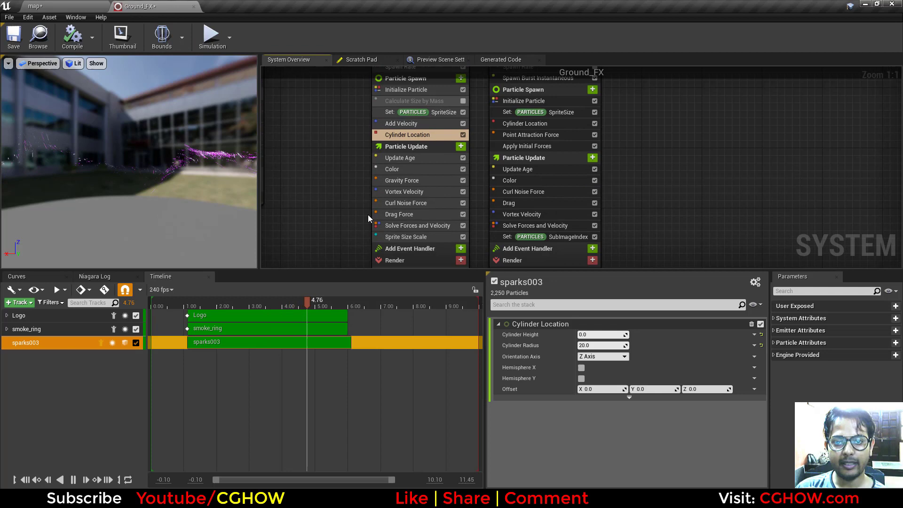
click(402, 191)
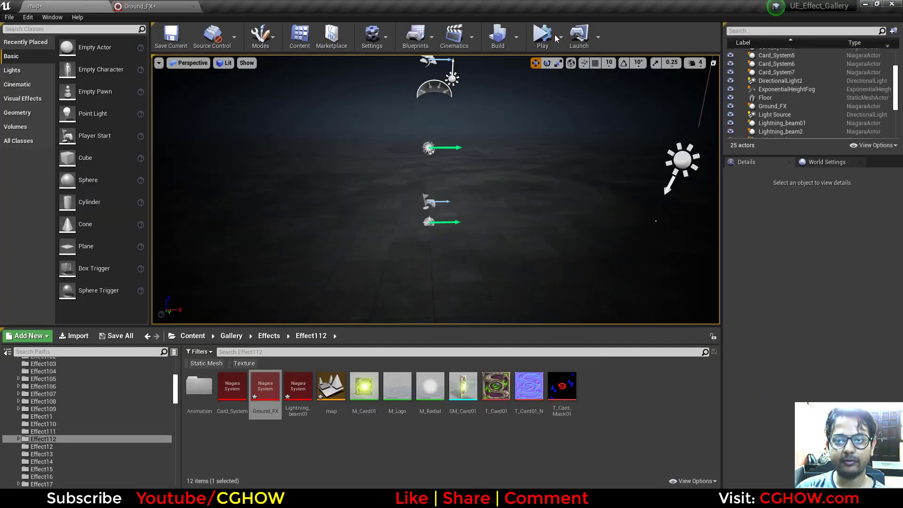
- Preview the spark motion in the map simulation, stop it, and examine the sparks003 emitter's Sprite Size Scale settings
click(542, 35)
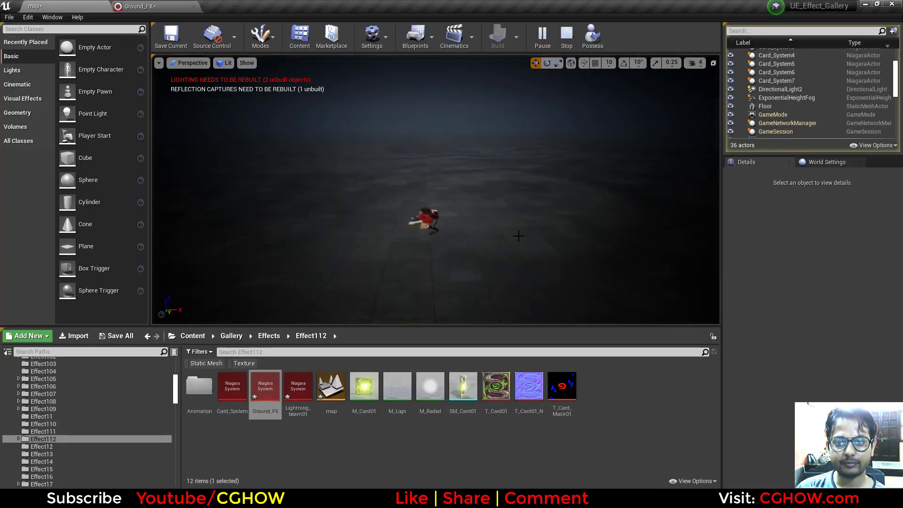
click(567, 36)
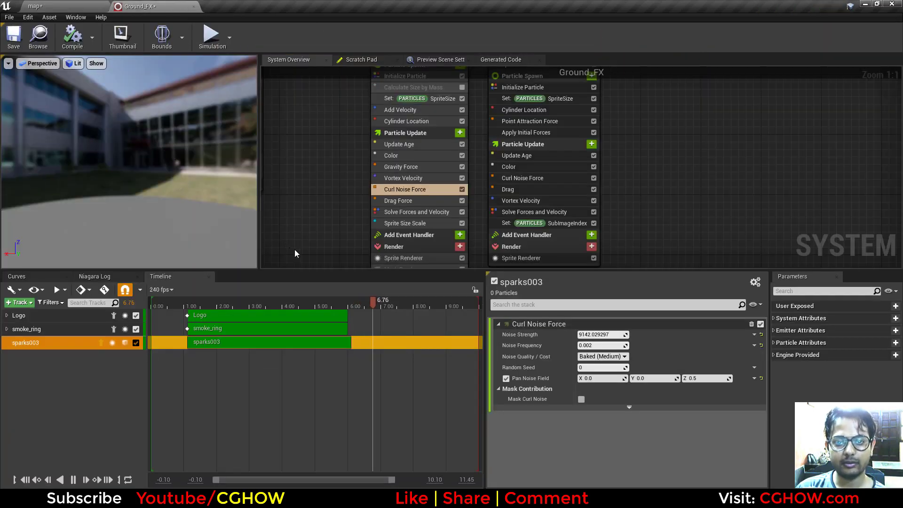
right_drag(295, 249, 343, 170)
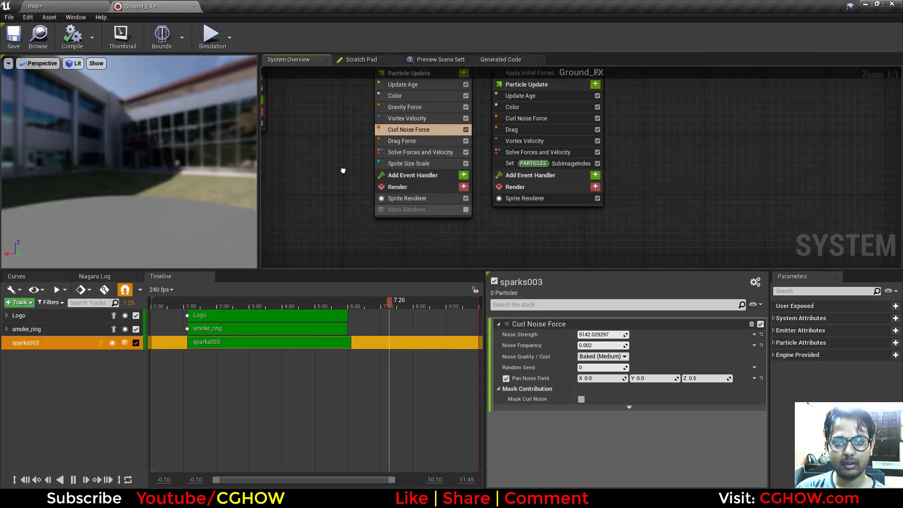
click(412, 165)
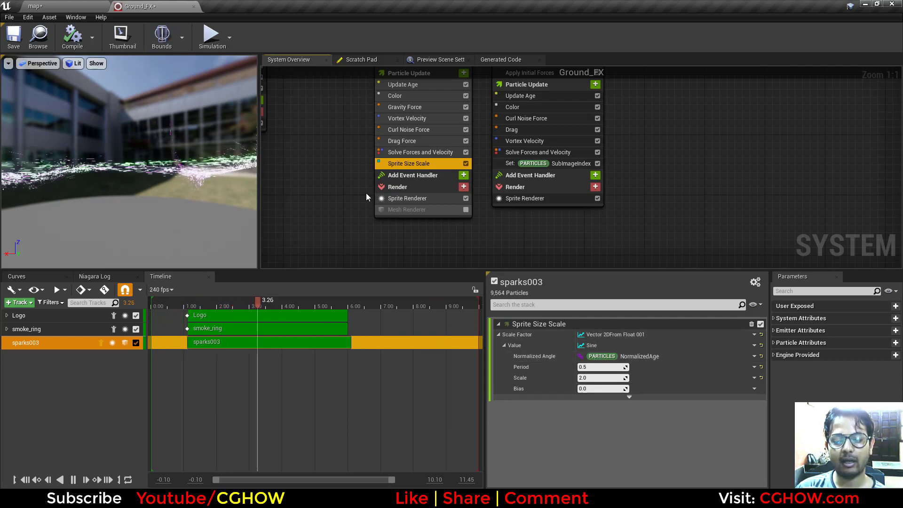
- Set the Scale Color of the sparks003 emitter's Color module back to 1 on X, Y and Z
scroll(401, 159, up, 3)
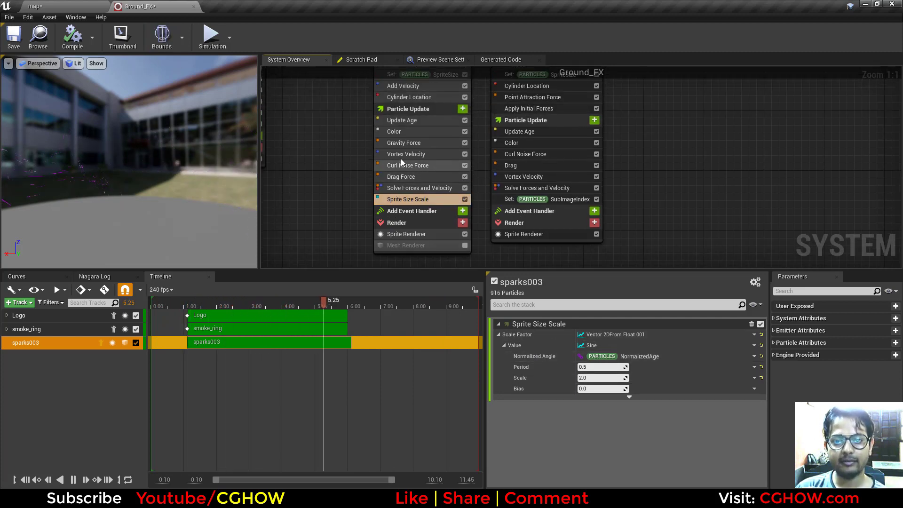
click(409, 131)
scroll(602, 464, down, 1)
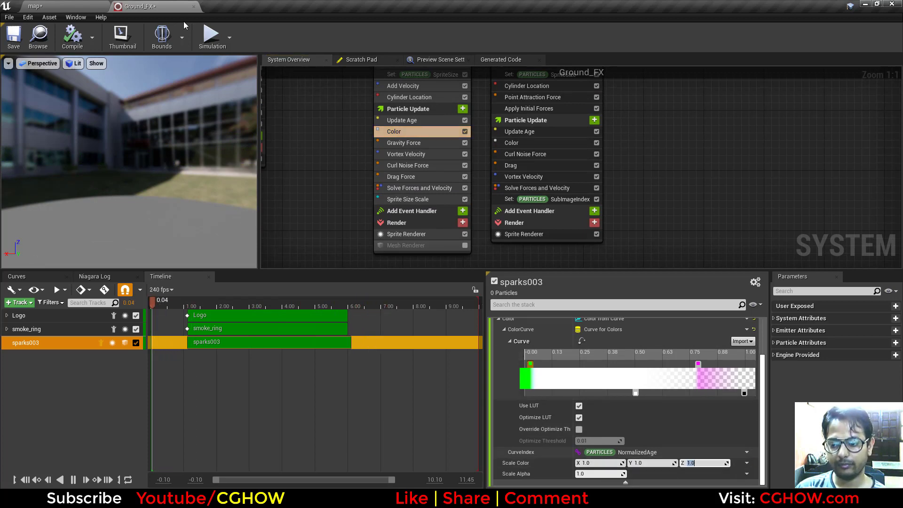
- Simulate the map to preview sparks003 with the restored color scale, stop it and return to Ground_FX
click(29, 5)
click(539, 35)
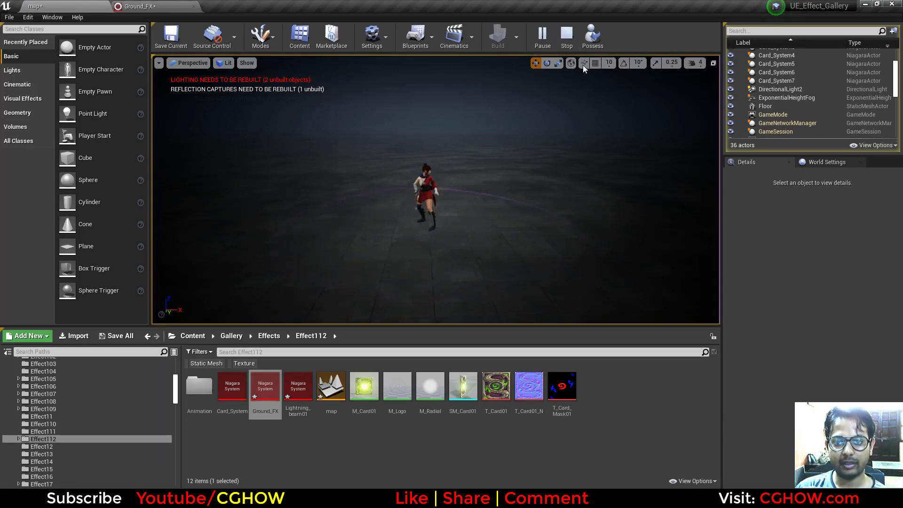
click(566, 36)
click(136, 6)
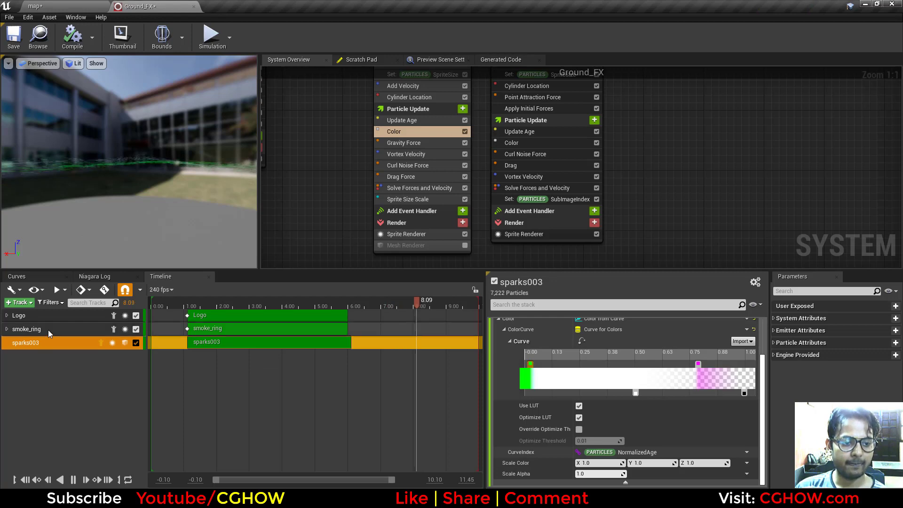
- Simulate the map to preview the smoke_ring emitter alone, stop it and return to Ground_FX
click(38, 6)
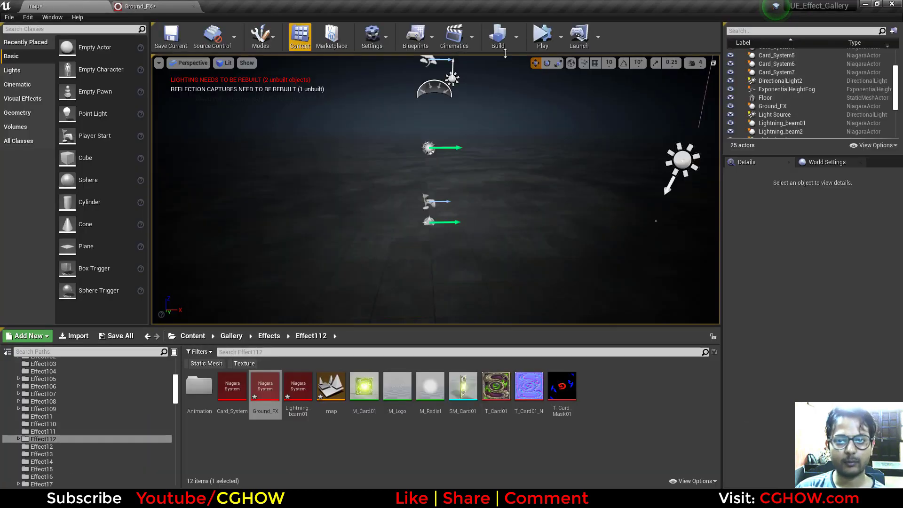
click(541, 35)
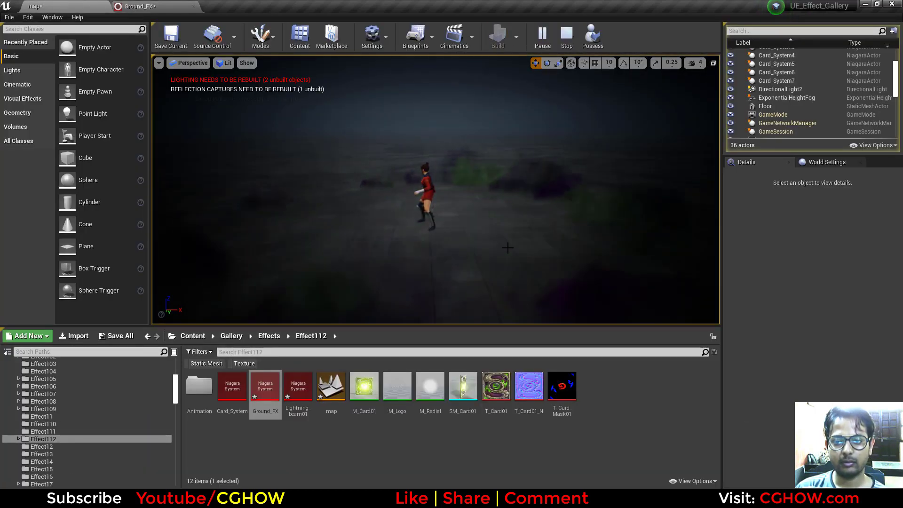
click(569, 45)
click(137, 6)
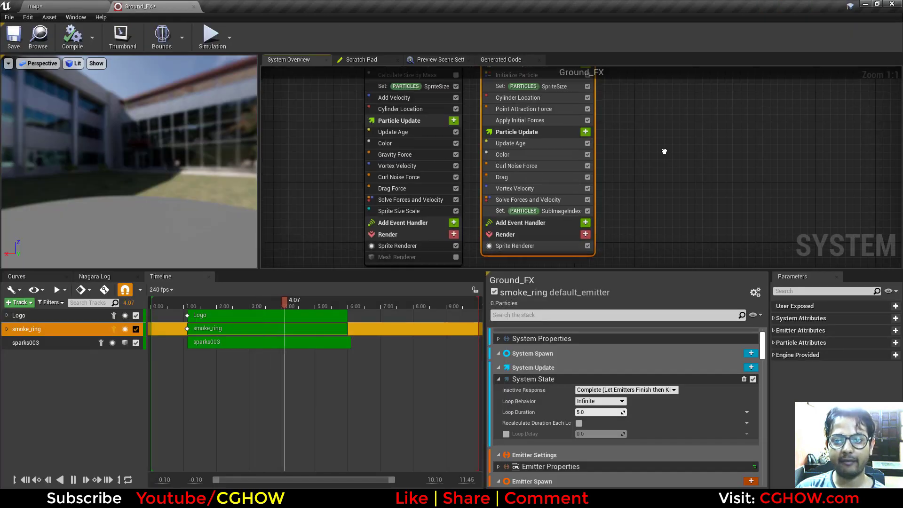
- Open the M_smoke_subUV1 material from the smoke_ring Sprite Renderer, examine its node graph and tiled smoke texture, and close it
click(448, 230)
double_click(594, 323)
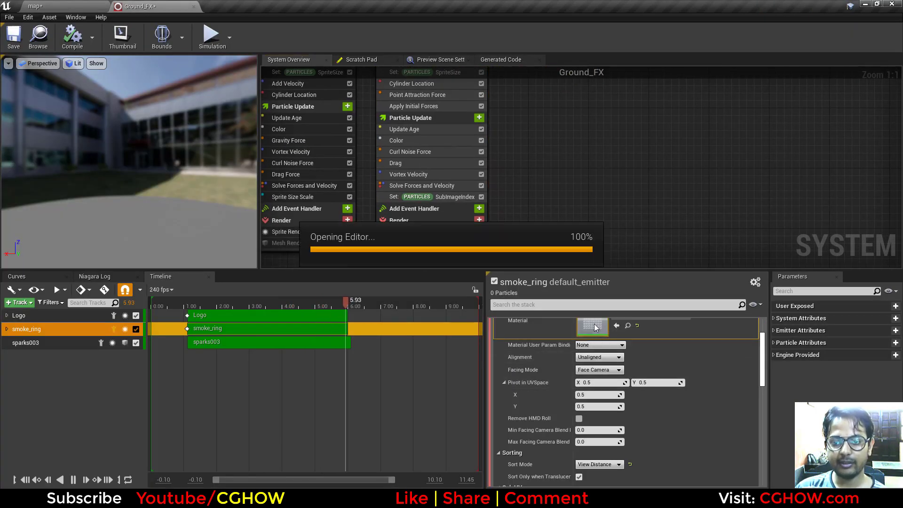
right_drag(564, 320, 792, 330)
right_drag(347, 301, 563, 298)
scroll(562, 298, down, 2)
drag(530, 346, 456, 321)
click(482, 120)
right_drag(483, 120, 414, 128)
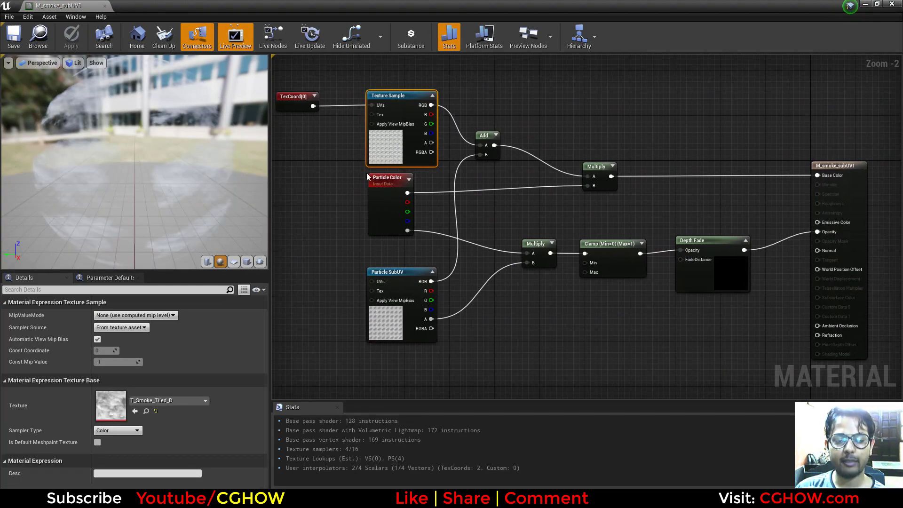
middle_click(74, 4)
- Examine the smoke_ring emitter's Spawn Burst Instantaneous and Cylinder Location settings
right_drag(488, 107, 509, 241)
click(440, 173)
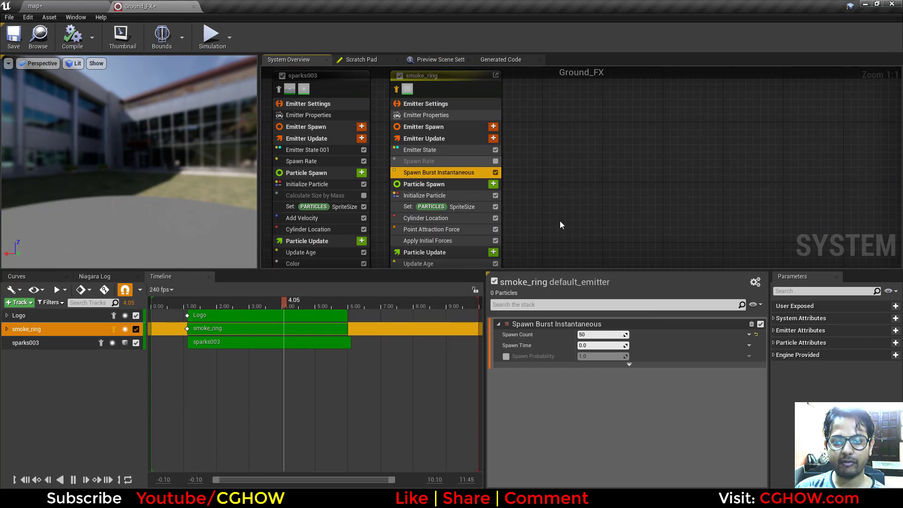
right_drag(560, 225, 549, 152)
click(434, 155)
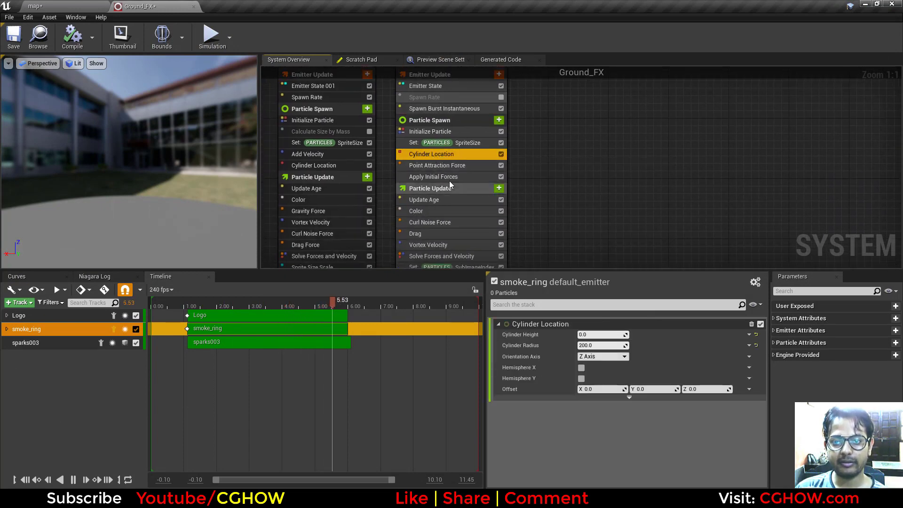
- Preview the smoke ring in a short map simulation, and show the smoke_ring emitter's Point Attraction Force settings in Ground_FX
click(94, 6)
click(544, 36)
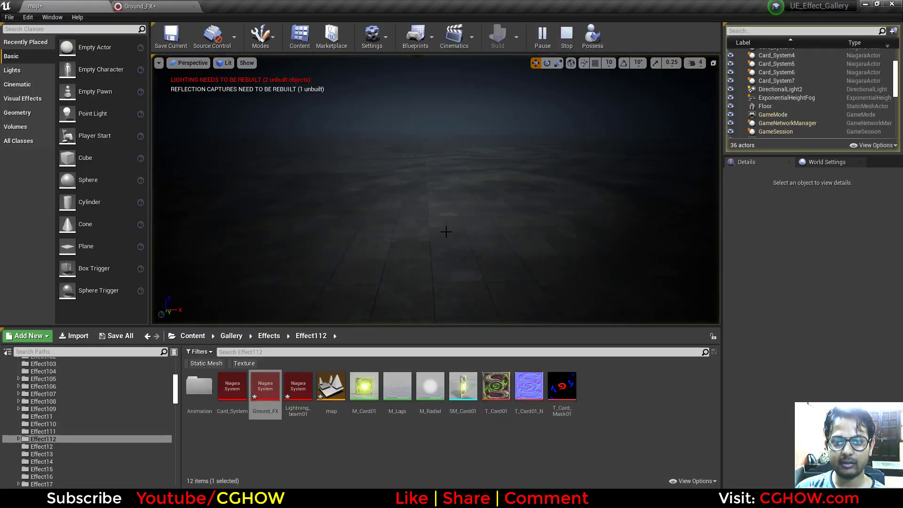
click(567, 34)
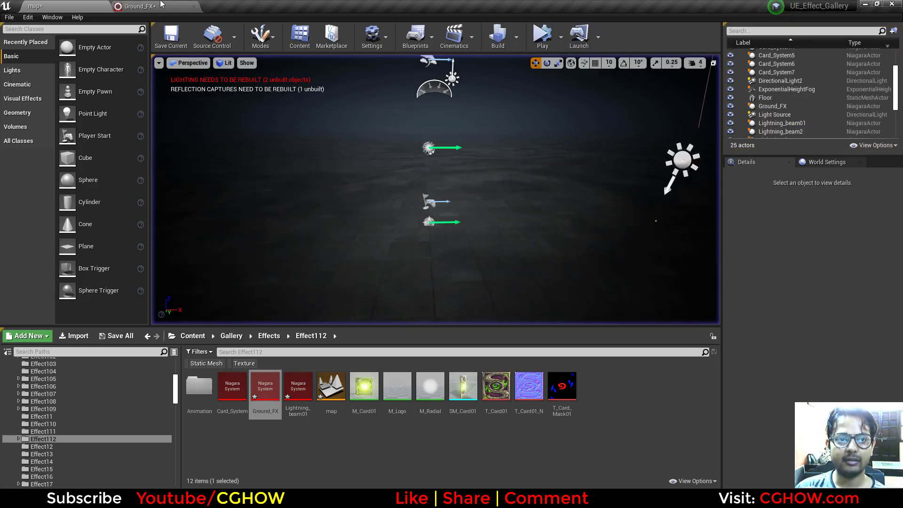
click(140, 6)
click(453, 112)
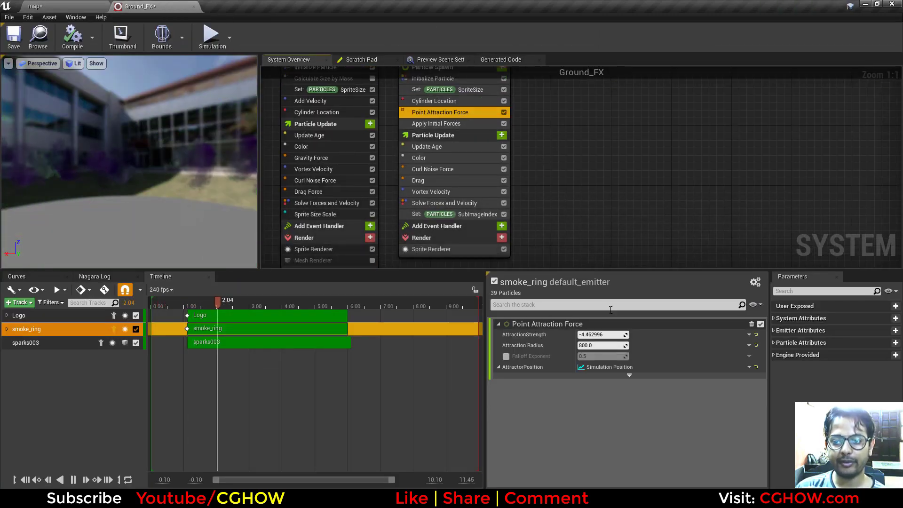
- Preview the smoke ring in a short map simulation, and show the smoke_ring emitter's Color curve in Ground_FX
click(94, 6)
click(543, 36)
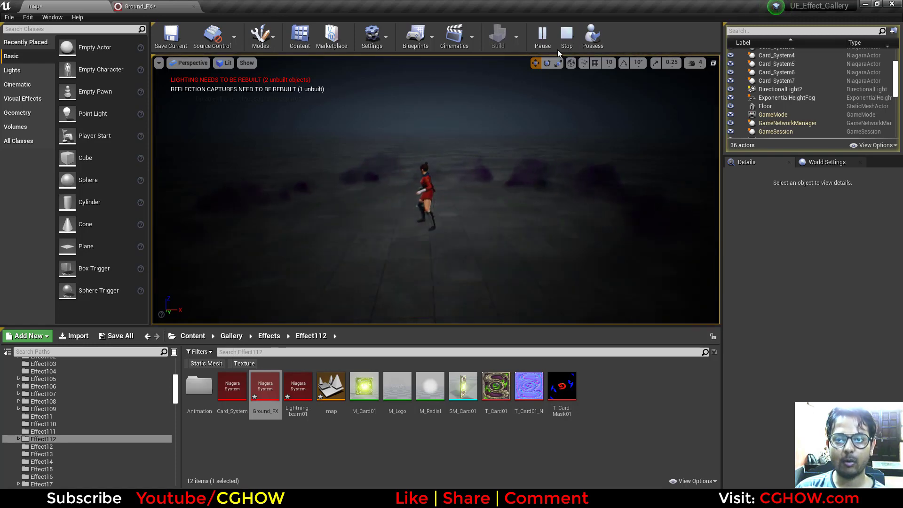
click(566, 34)
click(443, 158)
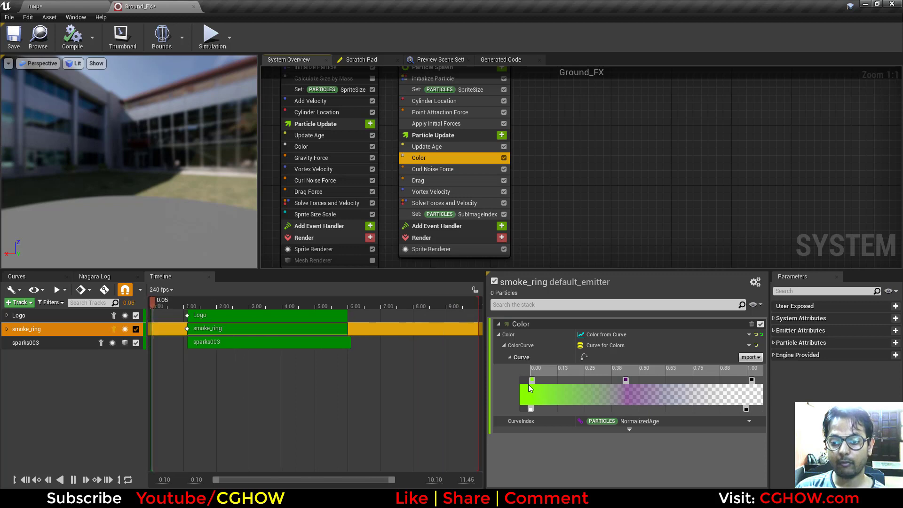
- Simulate the map to see the smoke's color change, and show the smoke_ring emitter's Vortex Velocity settings in Ground_FX
click(40, 6)
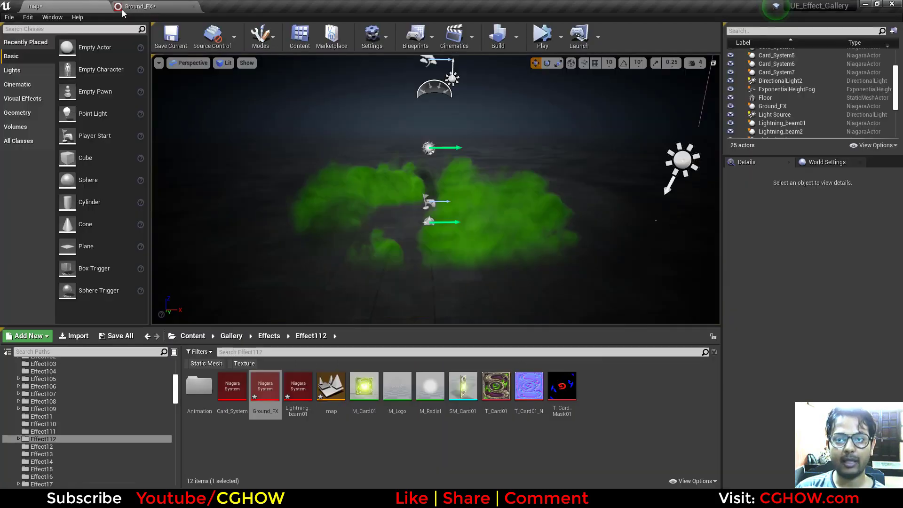
click(543, 37)
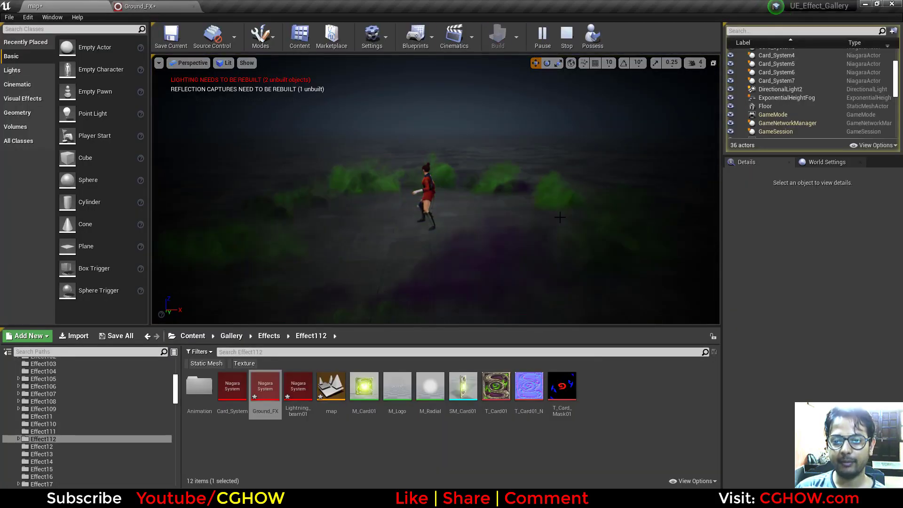
click(160, 6)
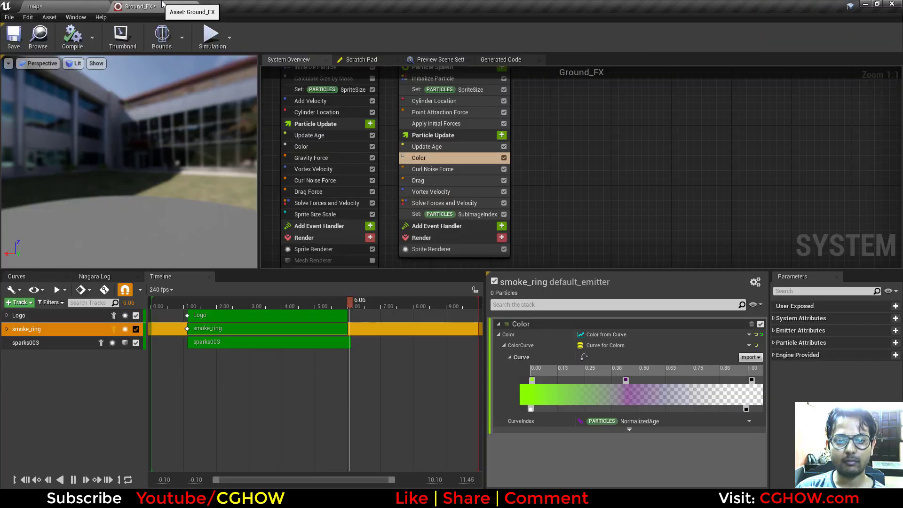
right_drag(568, 218, 570, 191)
click(434, 166)
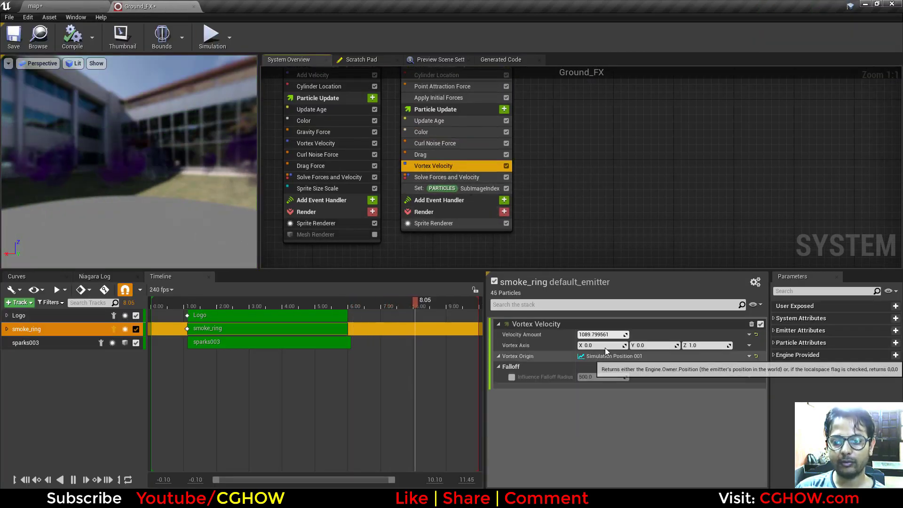
- Watch the swirling motion of the smoke ring in the running map simulation, and stop it
click(50, 4)
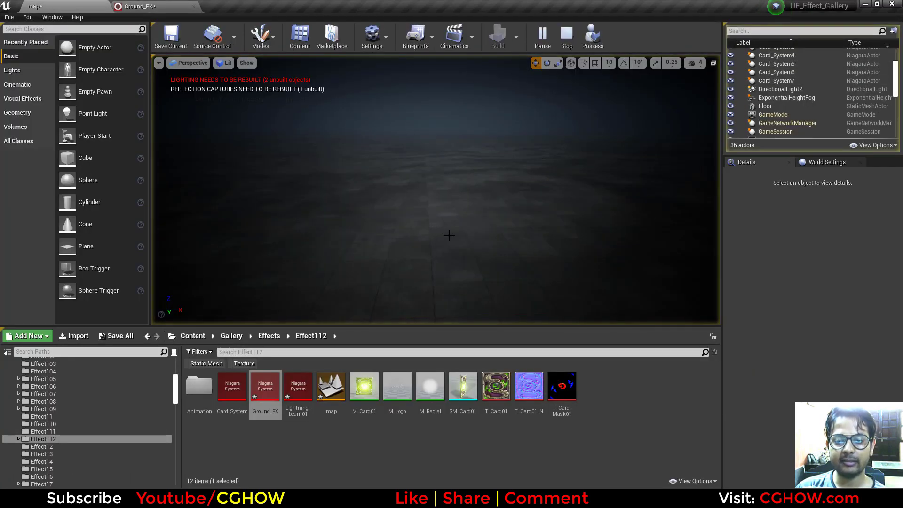
click(552, 244)
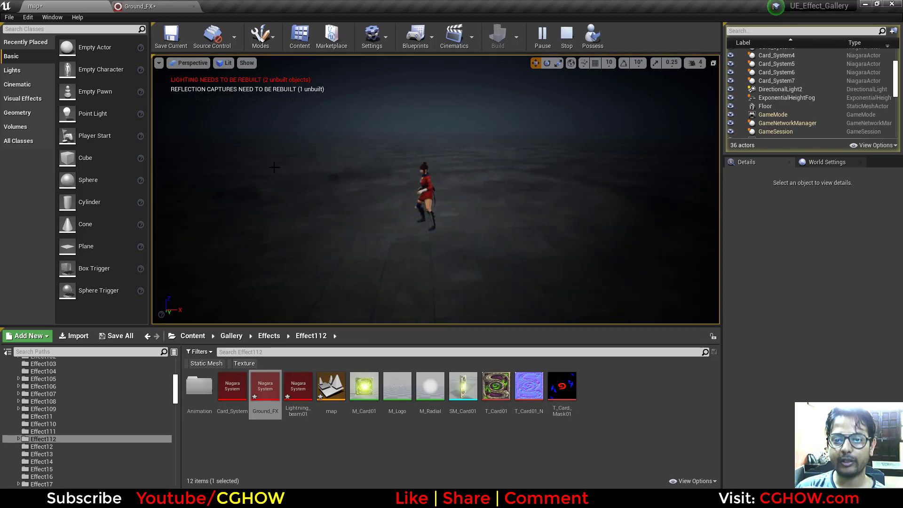
click(567, 35)
- Disable the Logo, smoke_ring and sparks003 emitters in Ground_FX
click(137, 6)
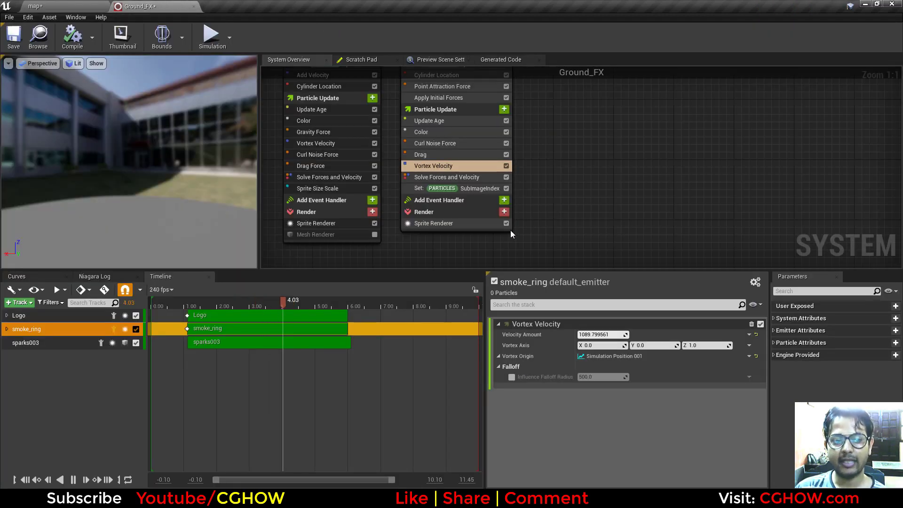
click(114, 329)
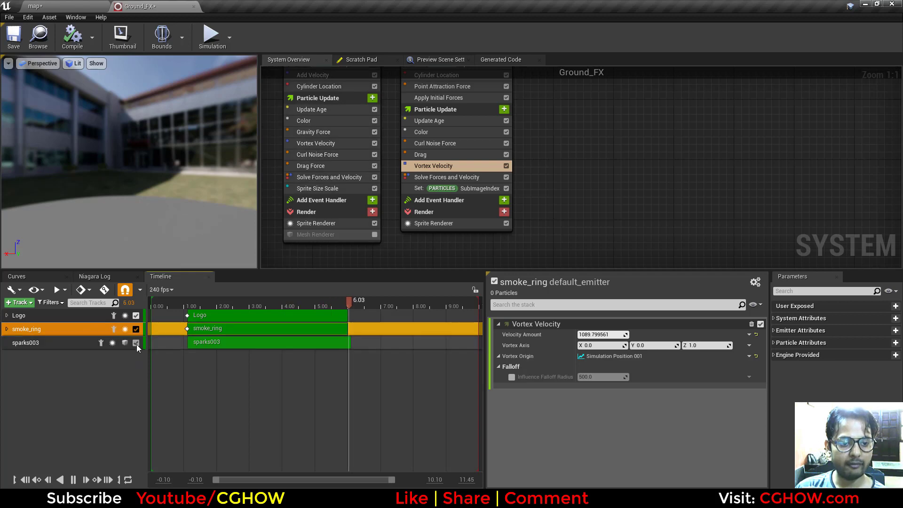
click(136, 330)
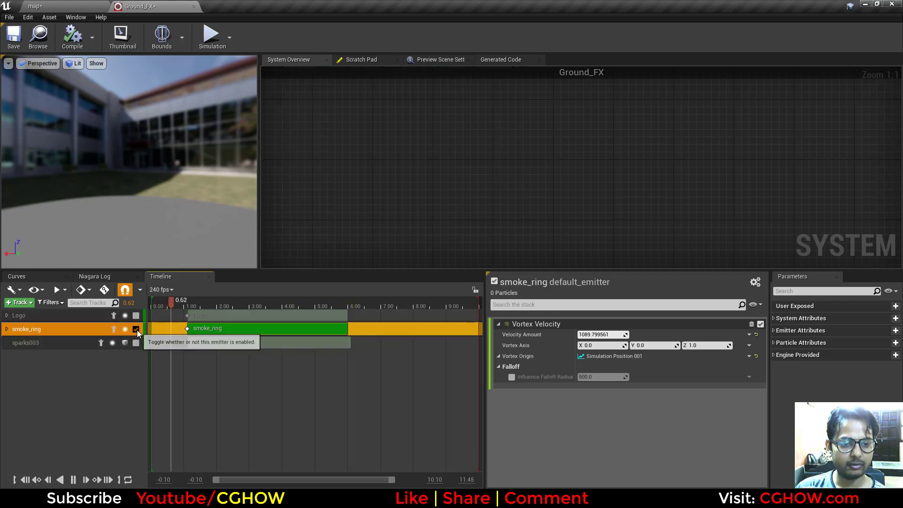
click(136, 329)
- Open the Lightning_beam01 Niagara system from the Effect112 folder and enable its beam_emitter
click(106, 6)
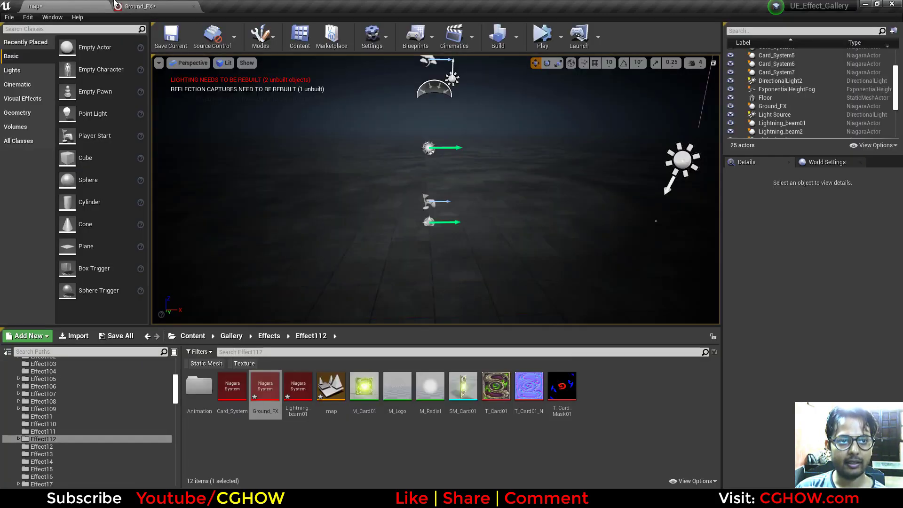
double_click(299, 386)
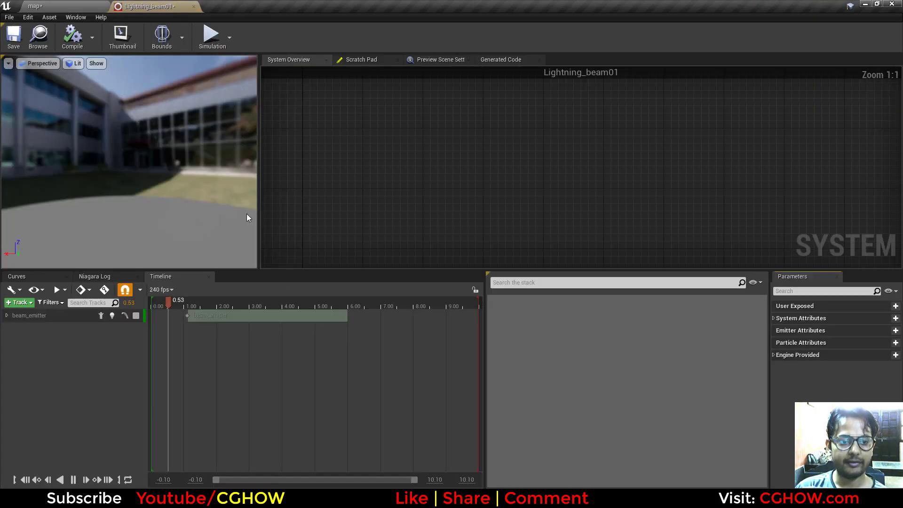
click(136, 315)
- Simulate the map to preview the lightning beams around the character, and stop the simulation
click(71, 6)
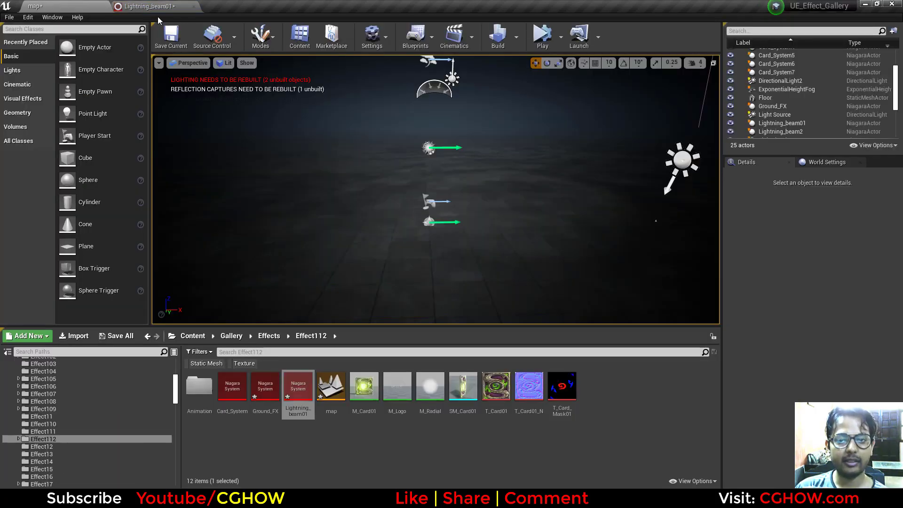
click(544, 36)
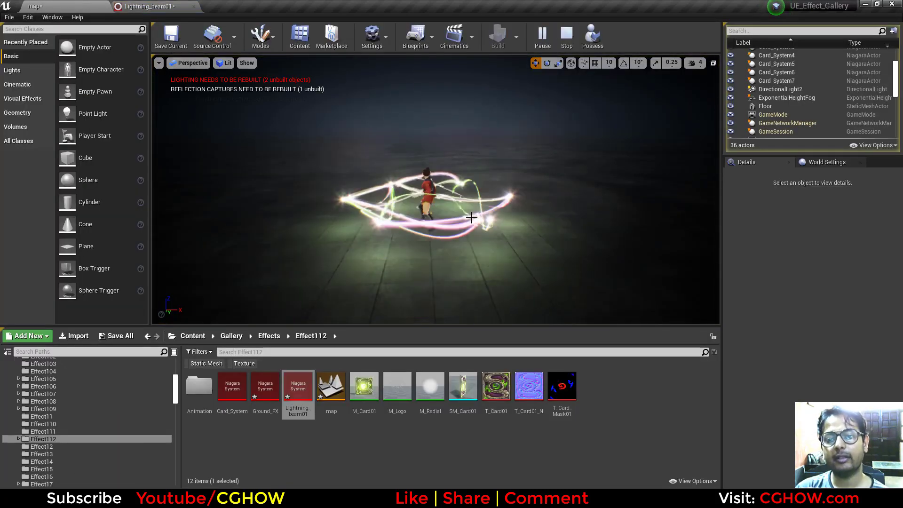
click(567, 35)
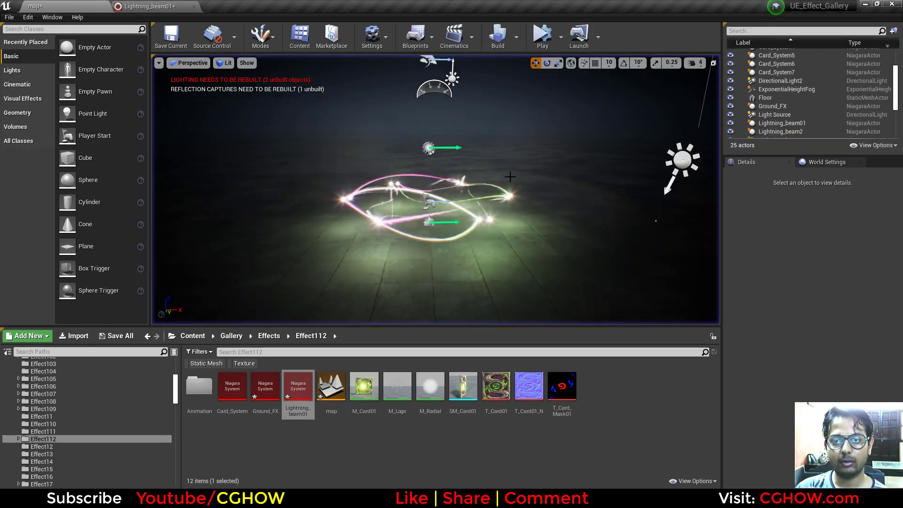
click(536, 40)
click(567, 35)
- Hold the Lightning_beam01 preview at 1.58 on the timeline and view the single beam from above
click(185, 4)
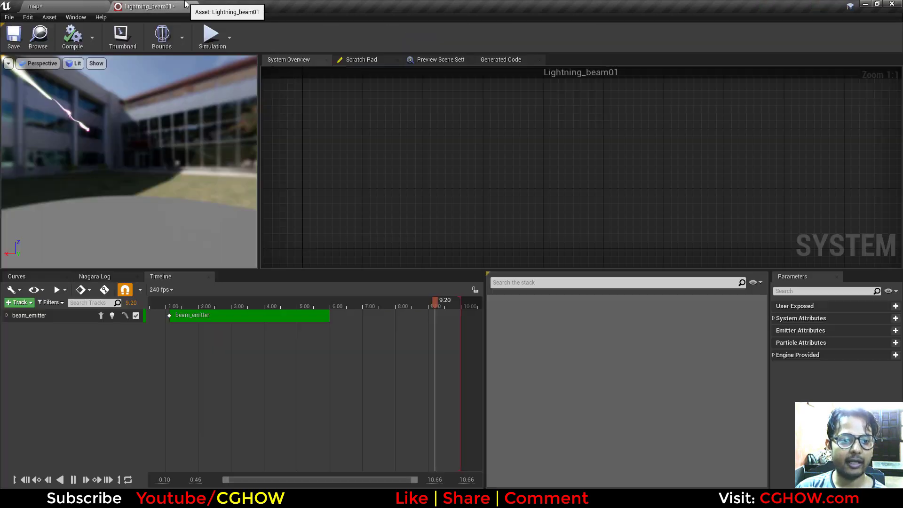
right_drag(159, 219, 137, 279)
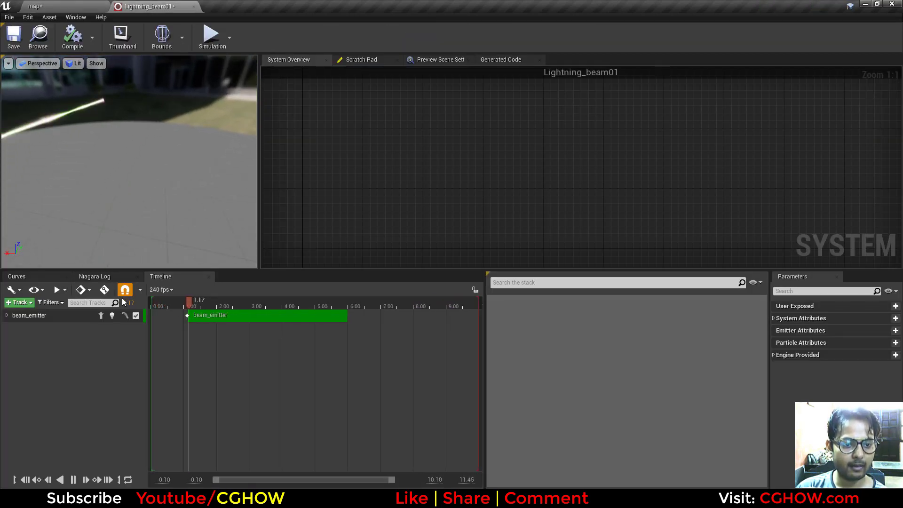
click(202, 301)
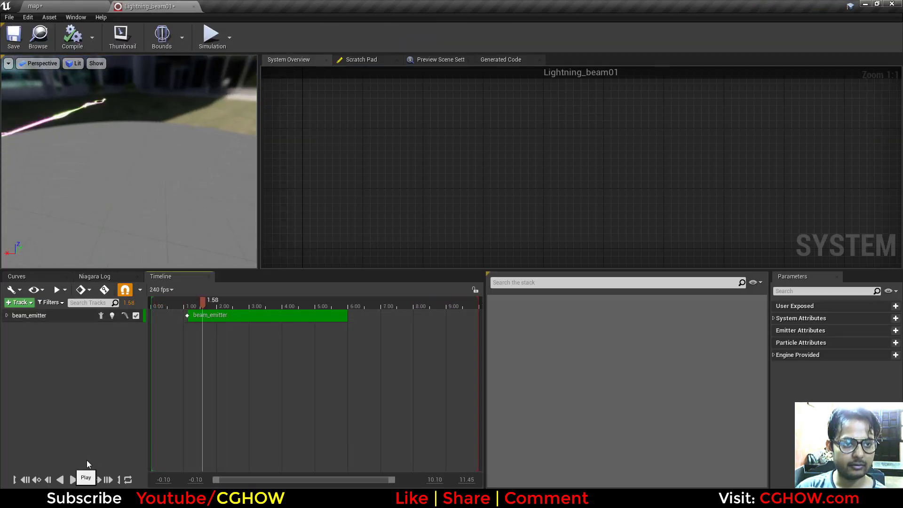
mouse_move(122, 194)
right_down()
mouse_move(124, 231)
mouse_move(123, 194)
right_up()
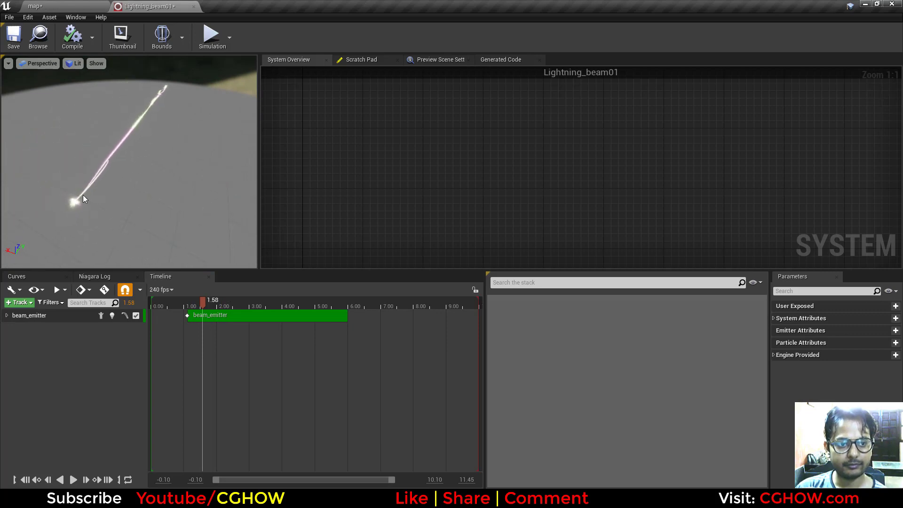
- Open the m_beam material from beam_emitter's Ribbon Renderer, examine its texture and power nodes, and close it
click(53, 319)
scroll(547, 179, up, 6)
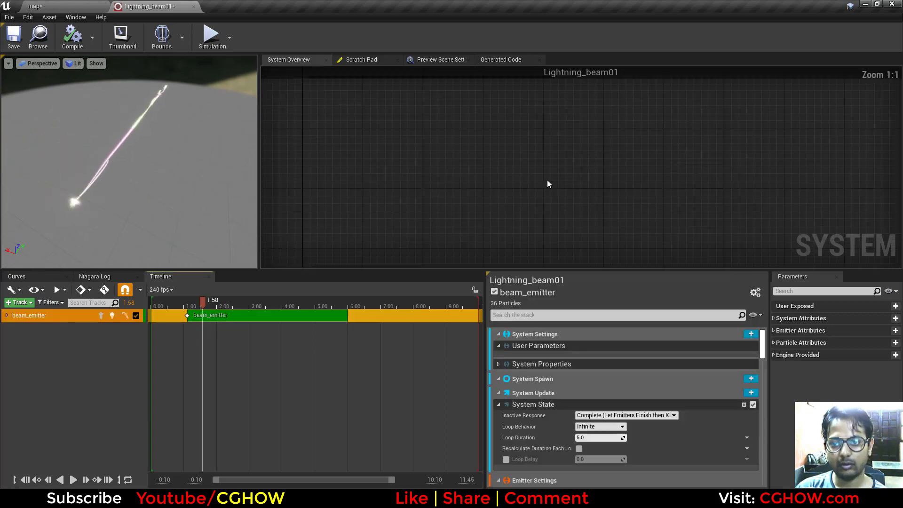
click(473, 159)
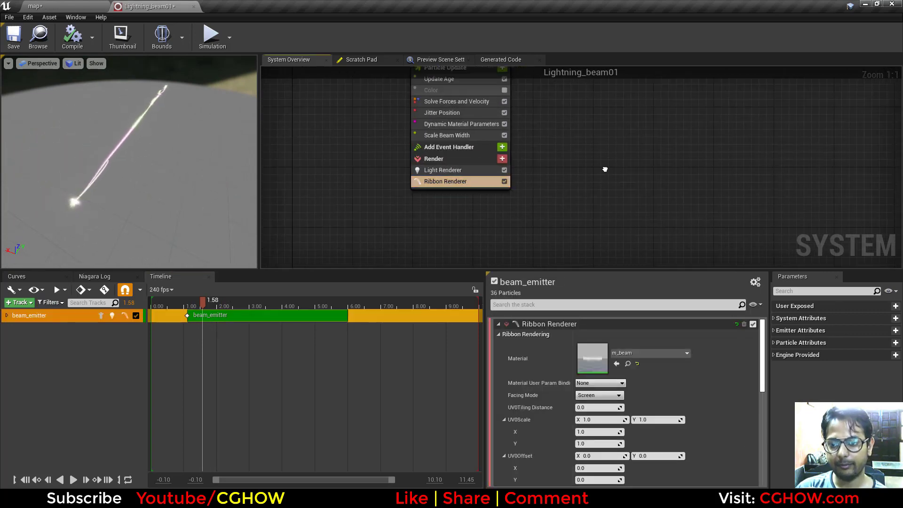
double_click(578, 352)
right_drag(509, 264, 693, 272)
right_drag(344, 376, 500, 246)
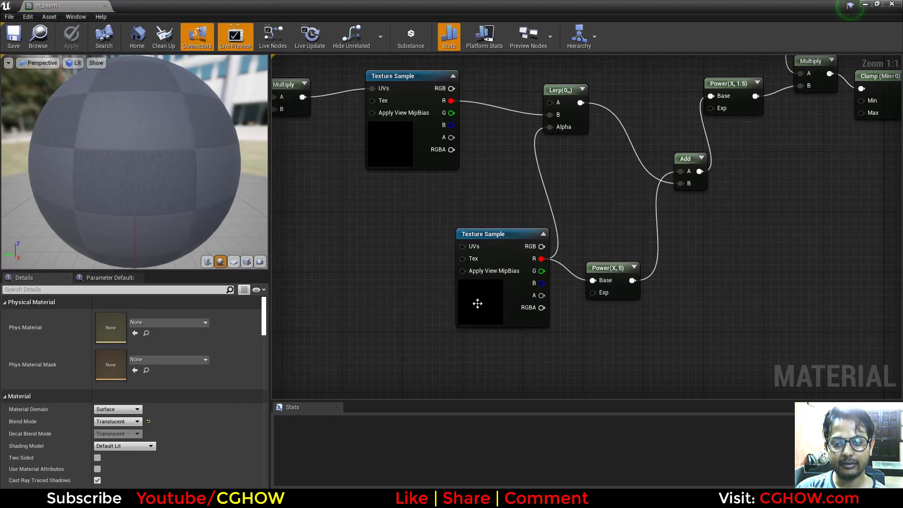
click(478, 304)
right_drag(347, 212, 417, 267)
click(104, 6)
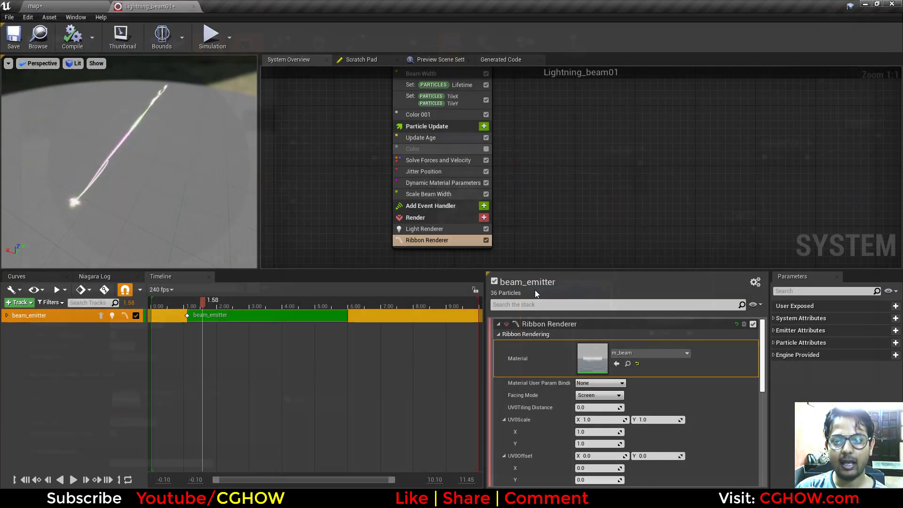
- Examine beam_emitter's Light Renderer settings and its Beam Emitter Setup start and end positions
click(435, 230)
right_drag(559, 112, 584, 263)
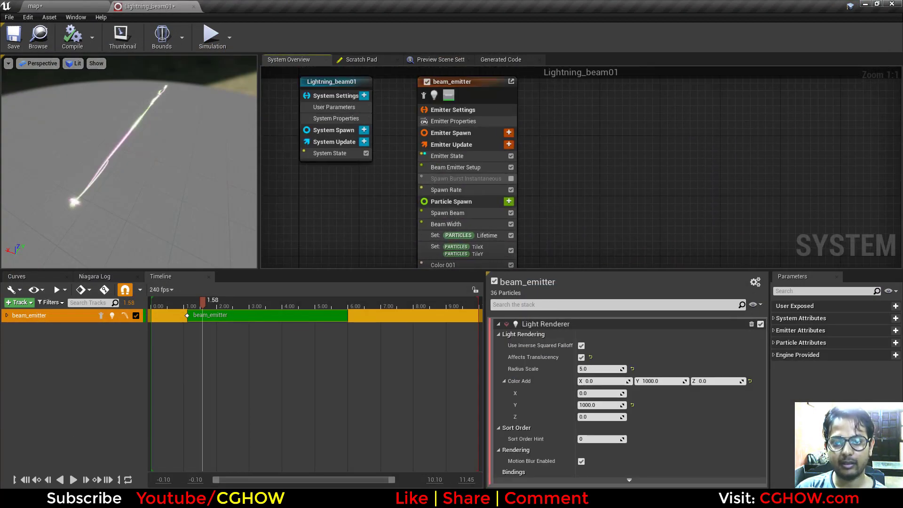
right_drag(568, 223, 541, 177)
click(447, 128)
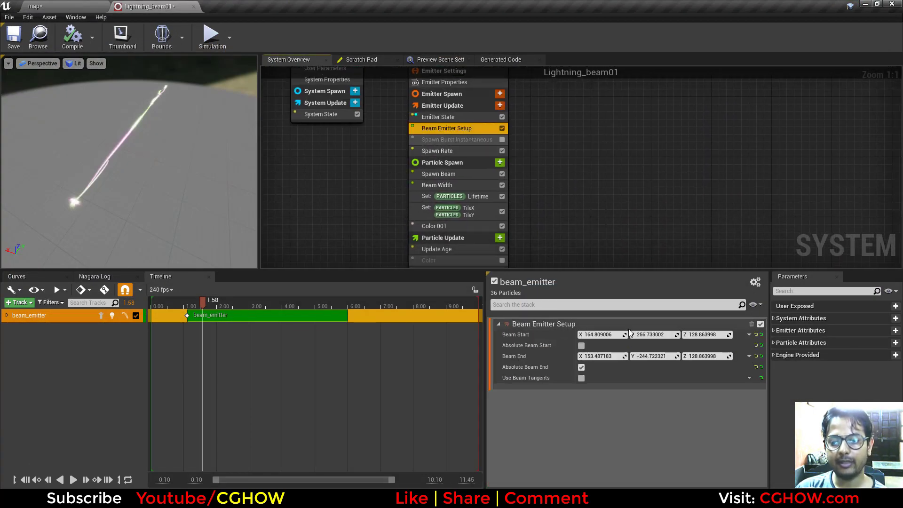
- Inspect the beam's start and end points in the Lightning_beam01 preview from several angles, and return to the map
drag(114, 190, 172, 136)
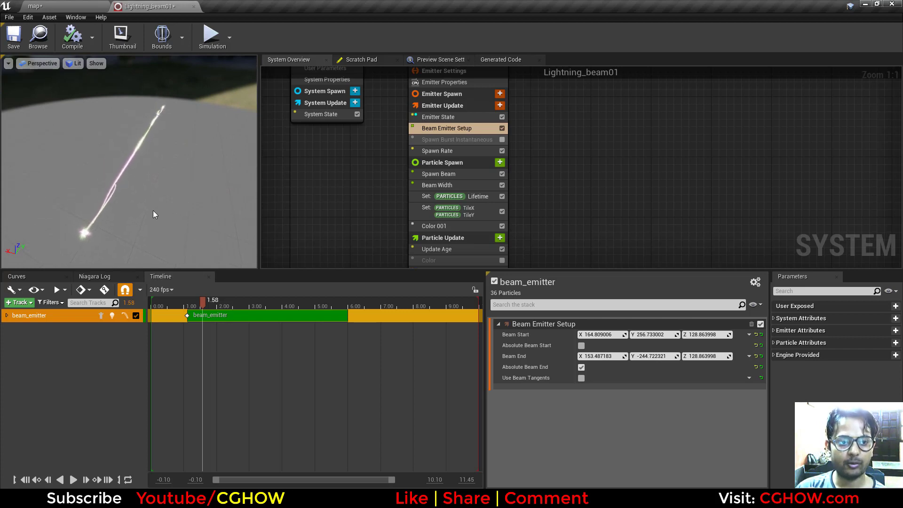
drag(153, 211, 131, 174)
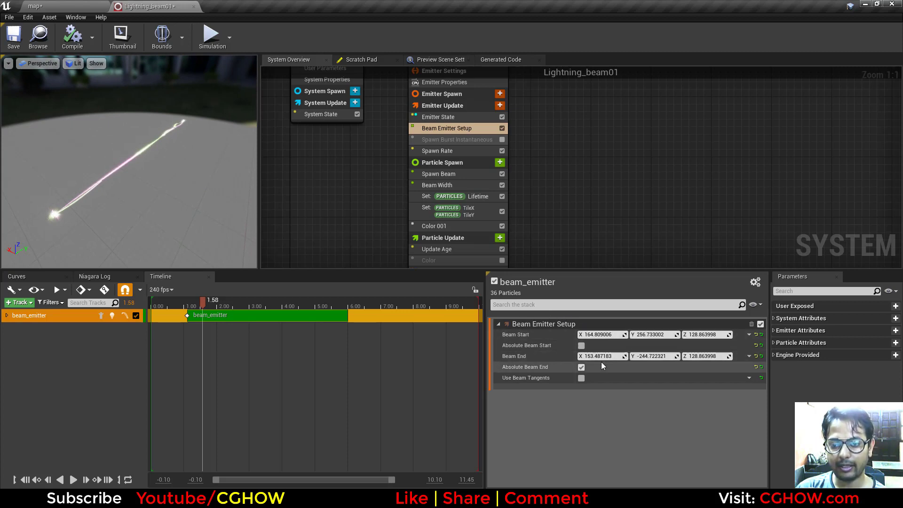
drag(83, 216, 141, 198)
click(49, 6)
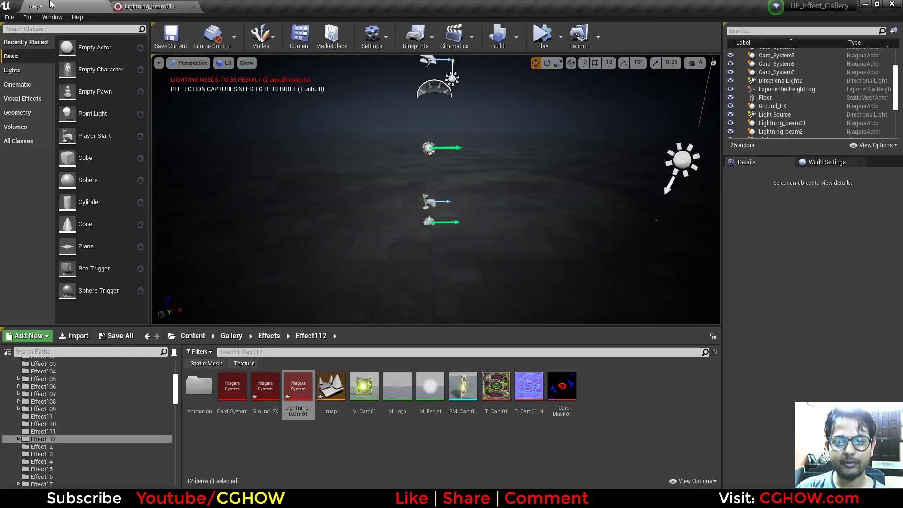